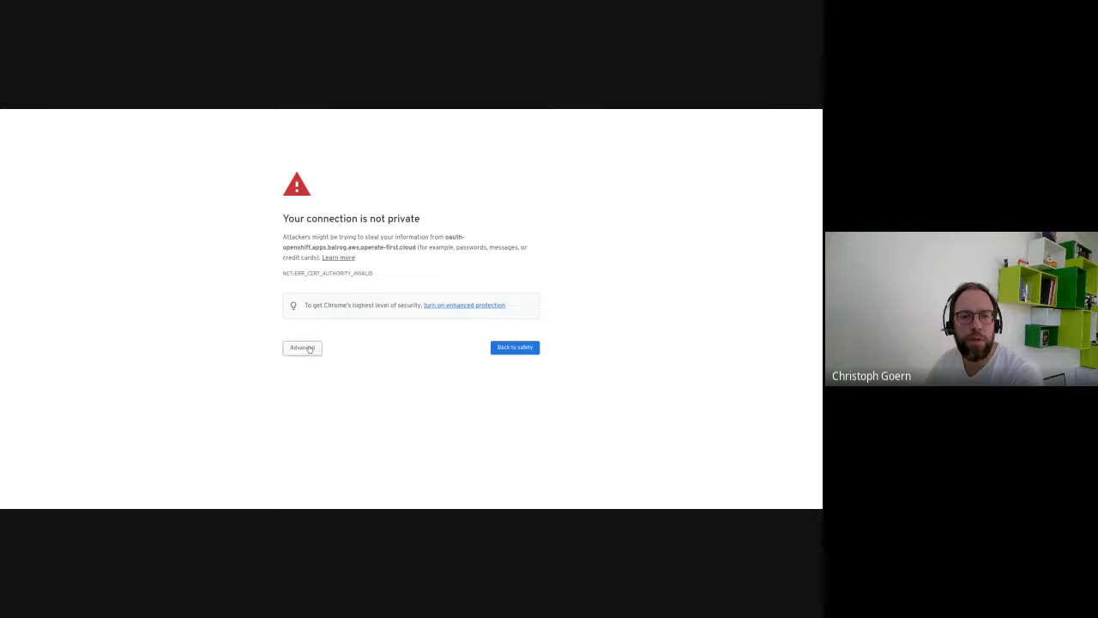
Bypass the browser's certificate warning and proceed to the site.
click(305, 347)
click(325, 415)
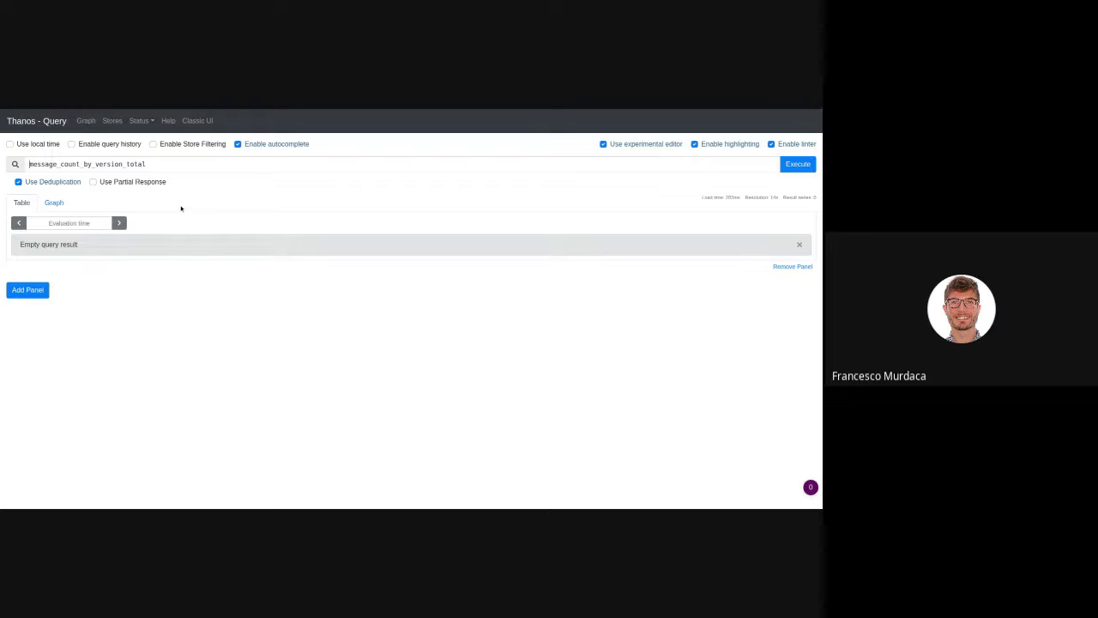
Execute the message_count_by_version_total query and check its graph and table views.
click(29, 164)
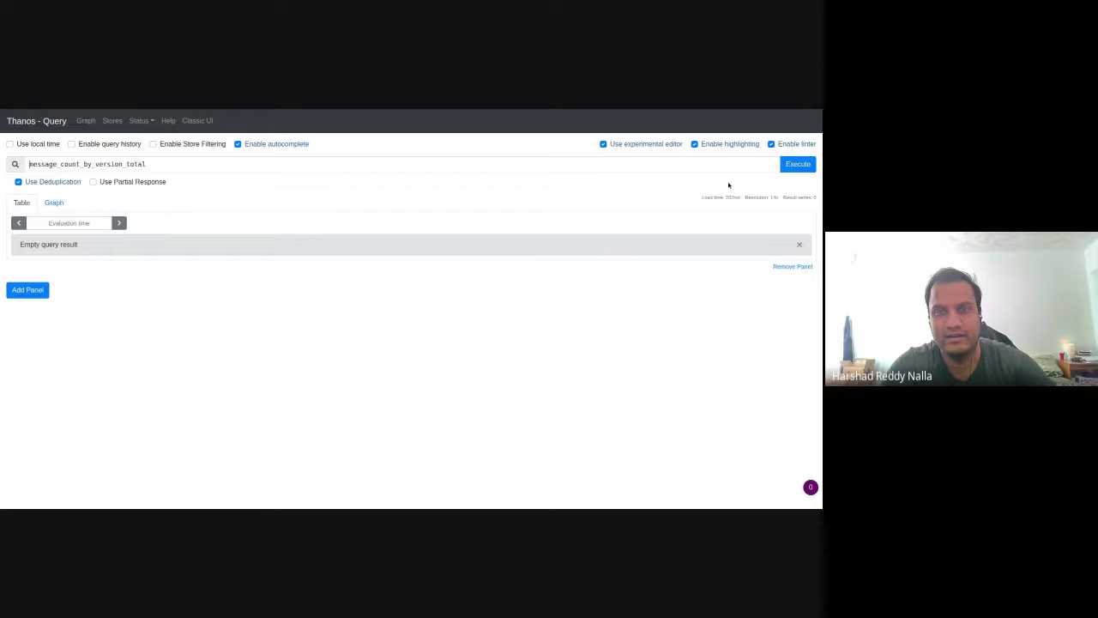
click(808, 161)
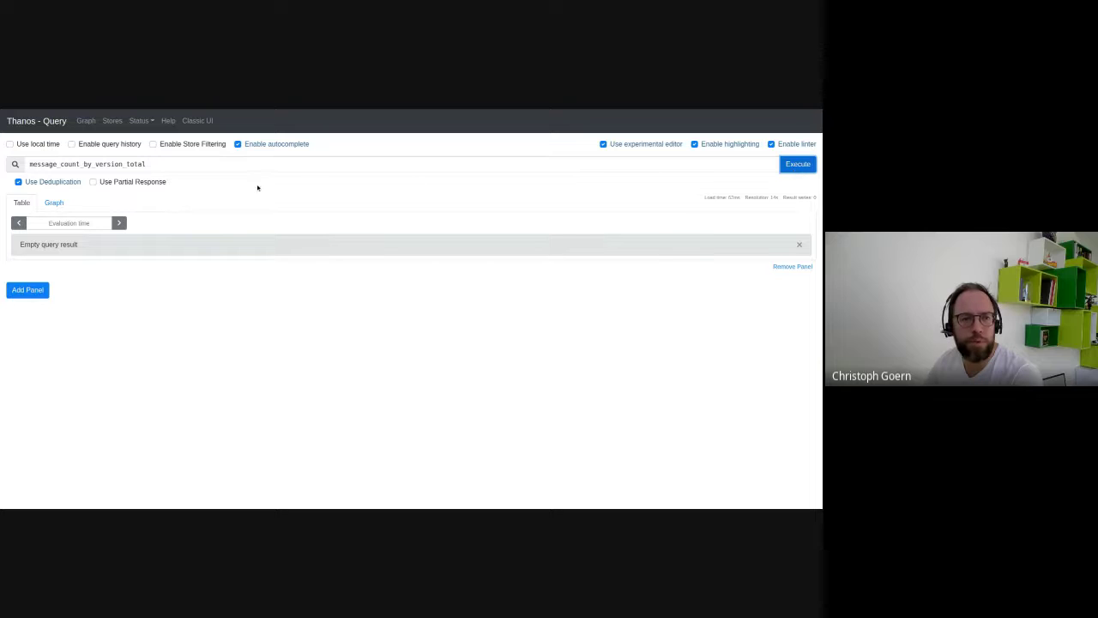
click(57, 202)
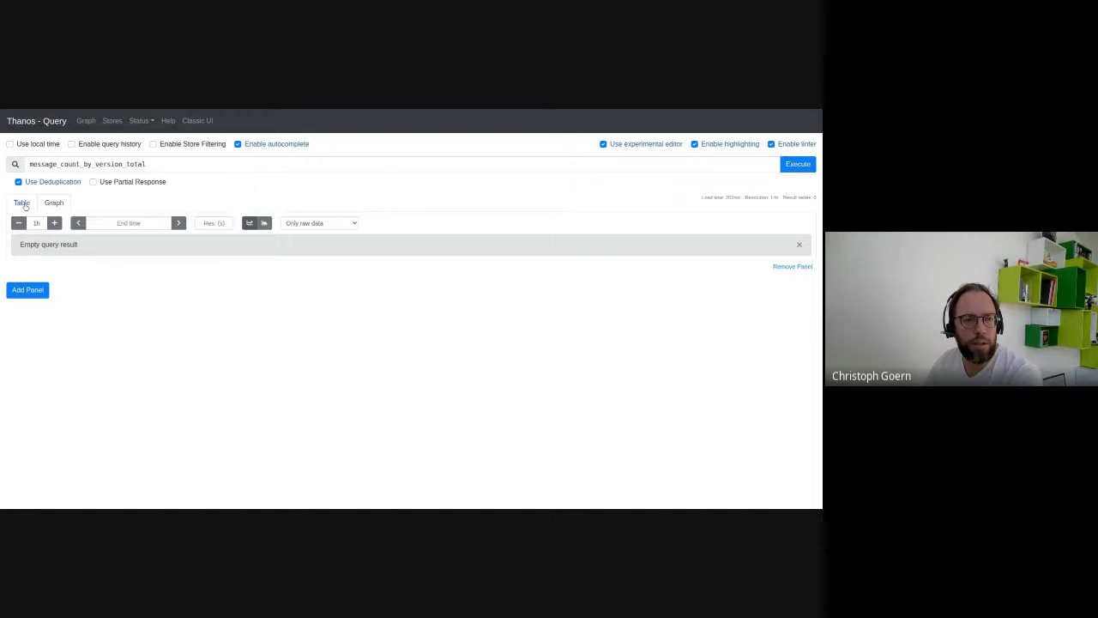
click(23, 204)
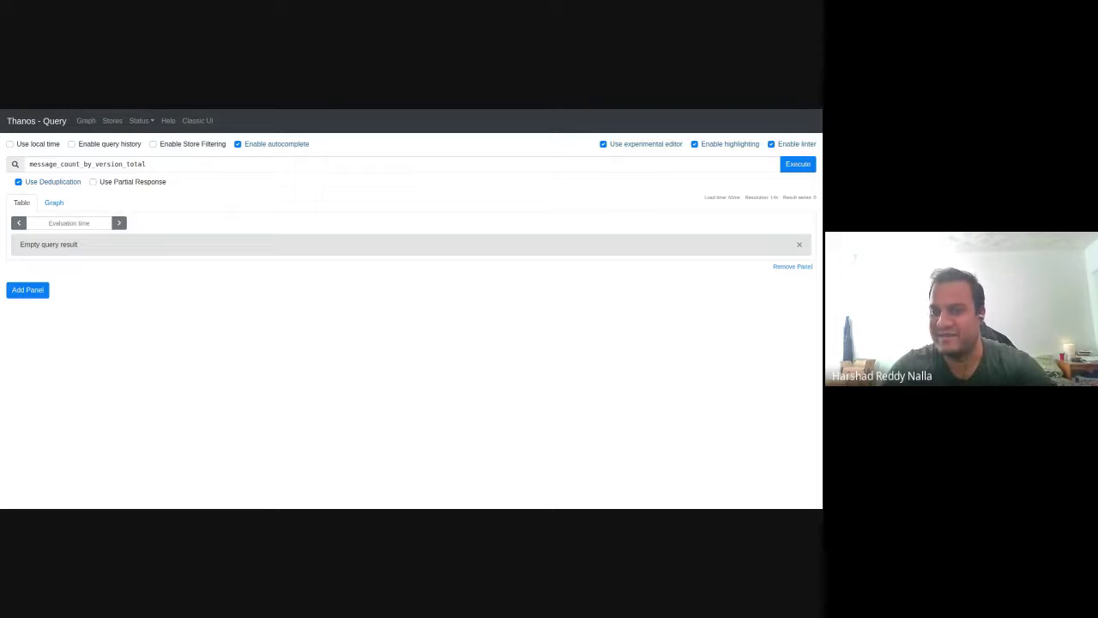
Re-enter message_count_by_version_total from the autocomplete suggestions, execute it and highlight the query statistics.
triple_click(172, 166)
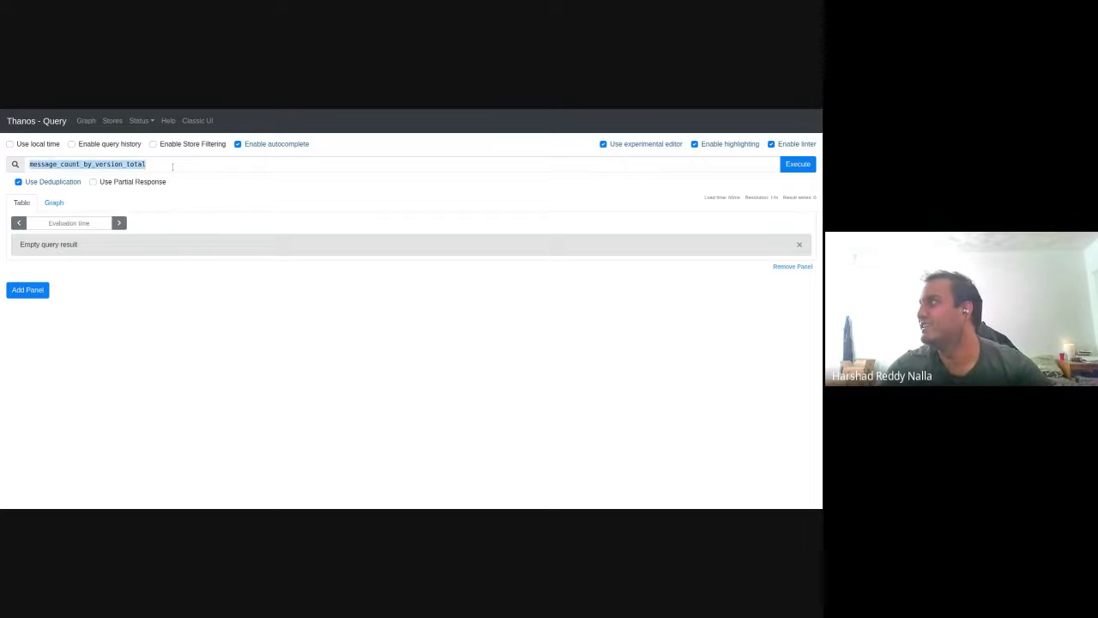
text(message)
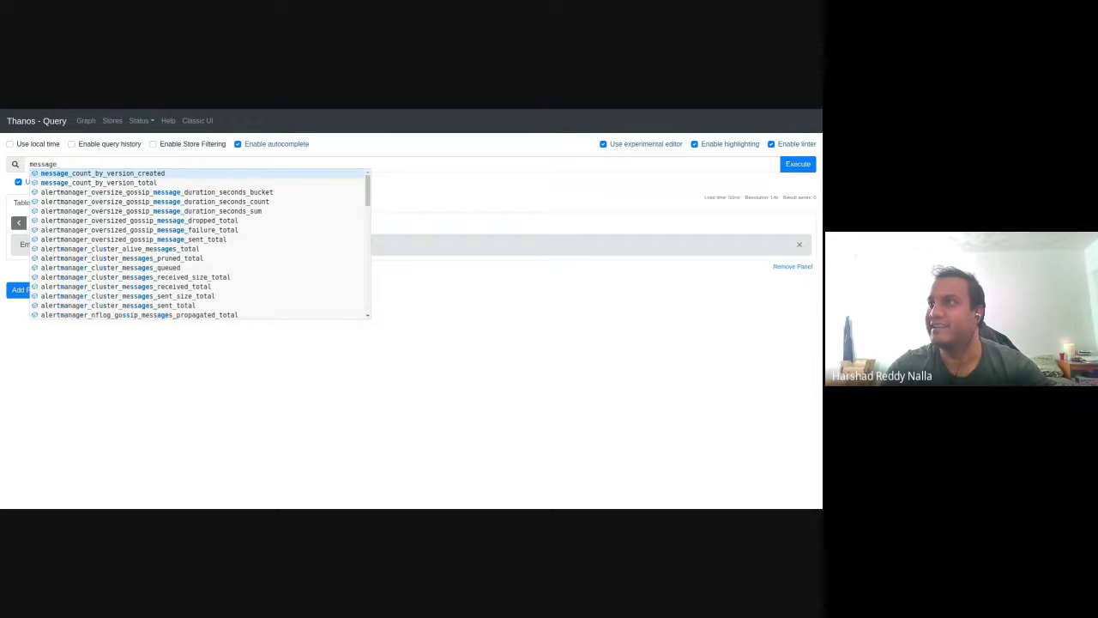
key(Down)
key(Return)
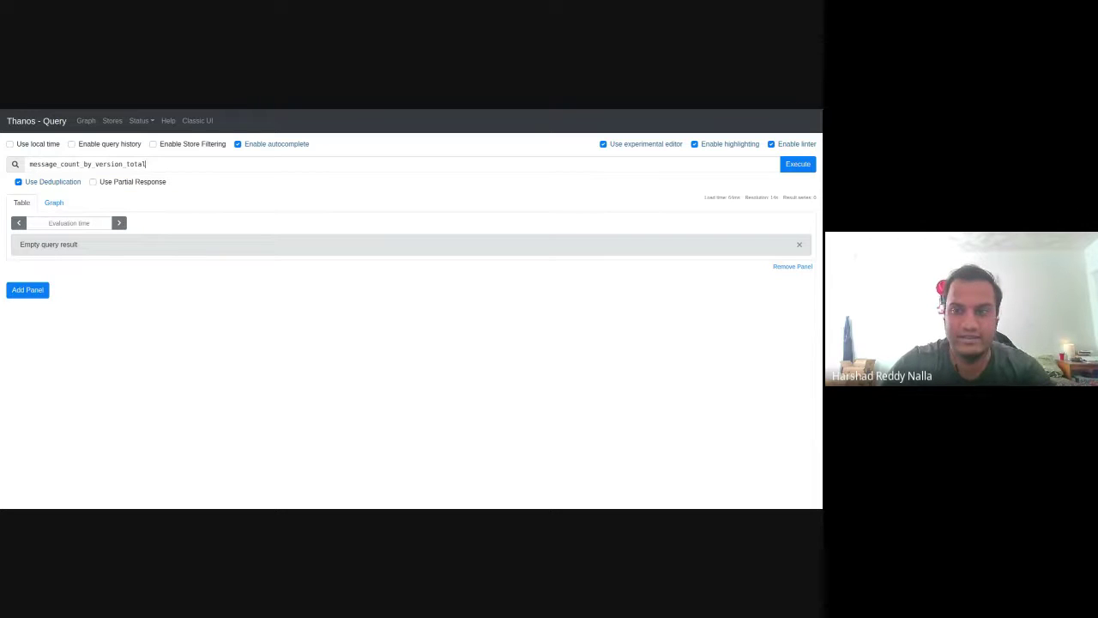
click(797, 167)
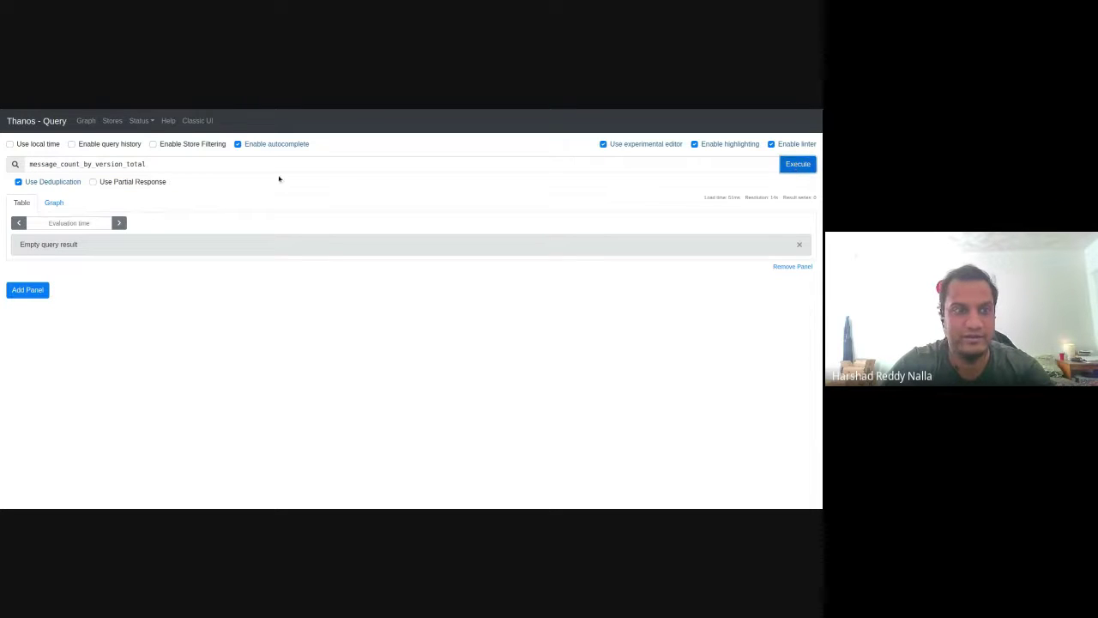
drag(670, 190, 816, 199)
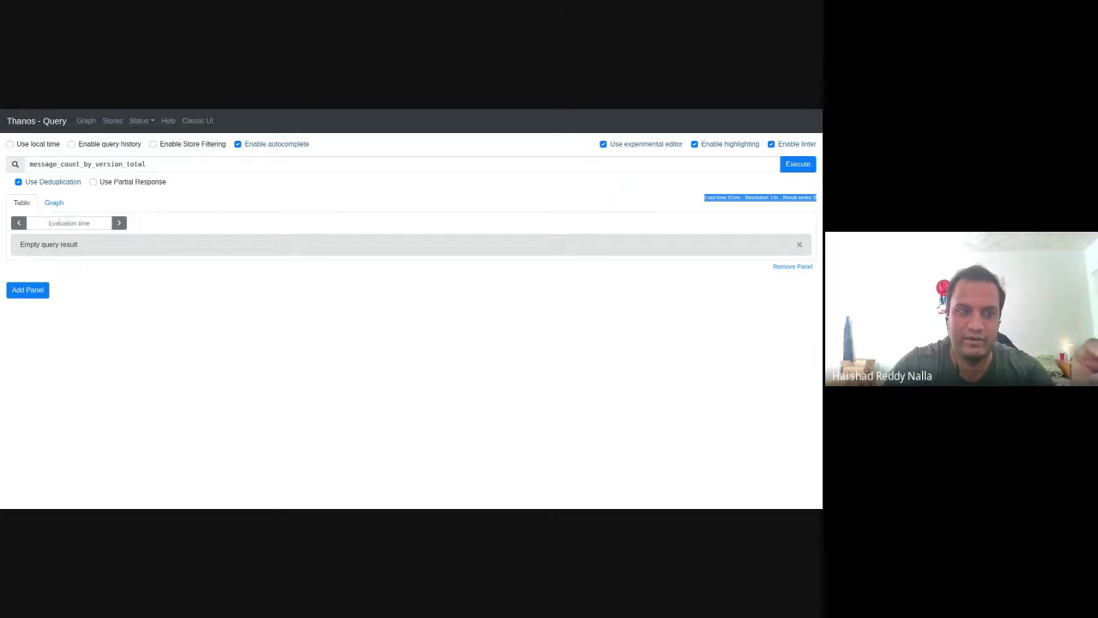
click(120, 224)
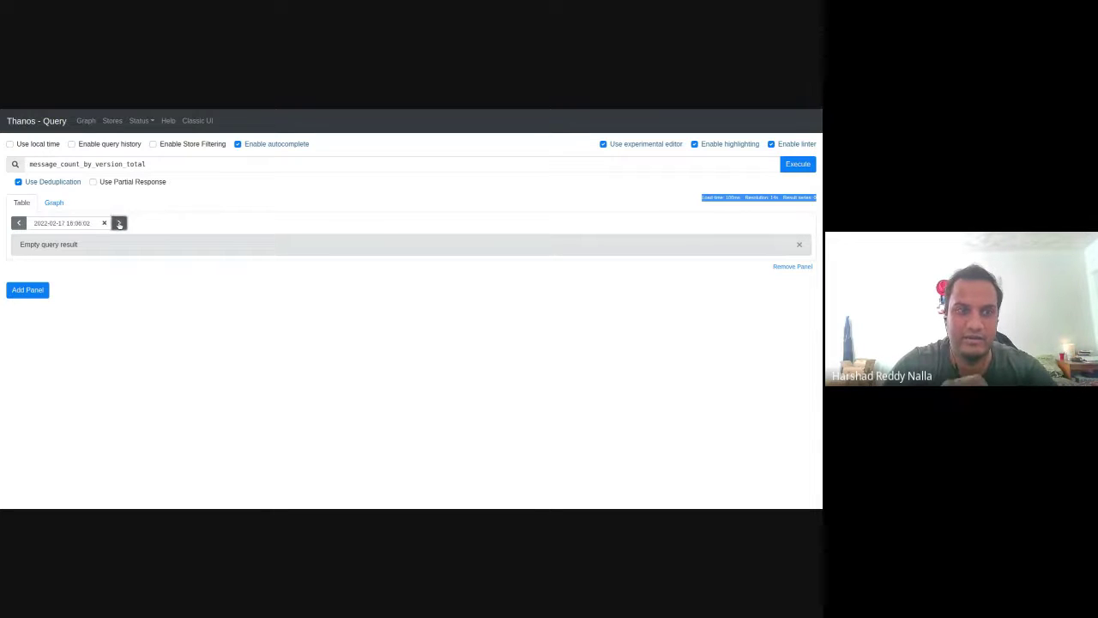
click(120, 223)
click(18, 223)
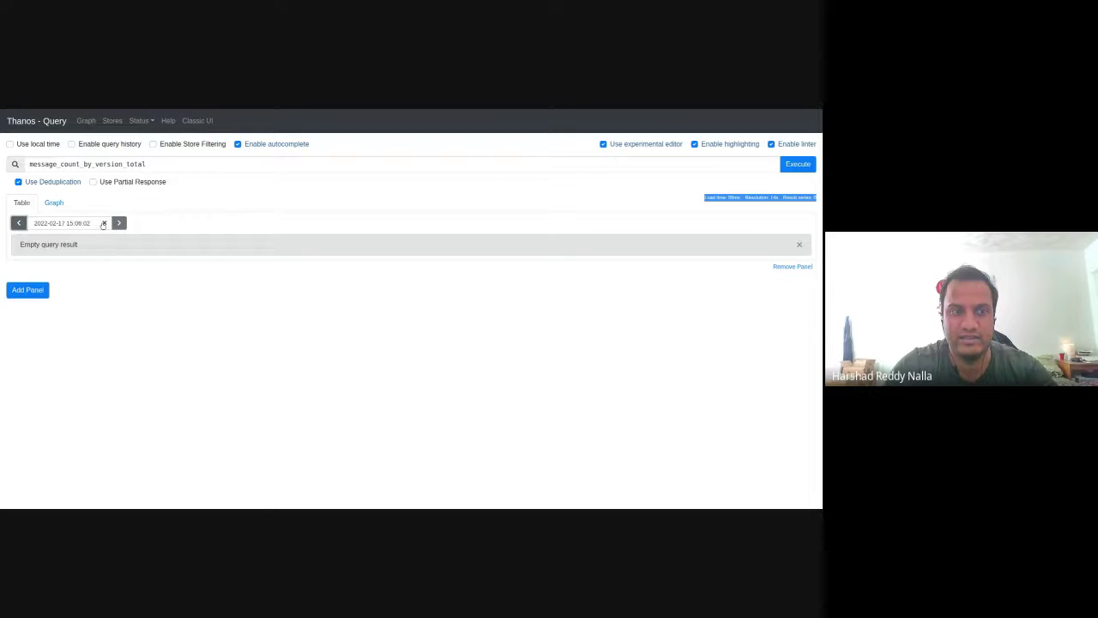
click(806, 164)
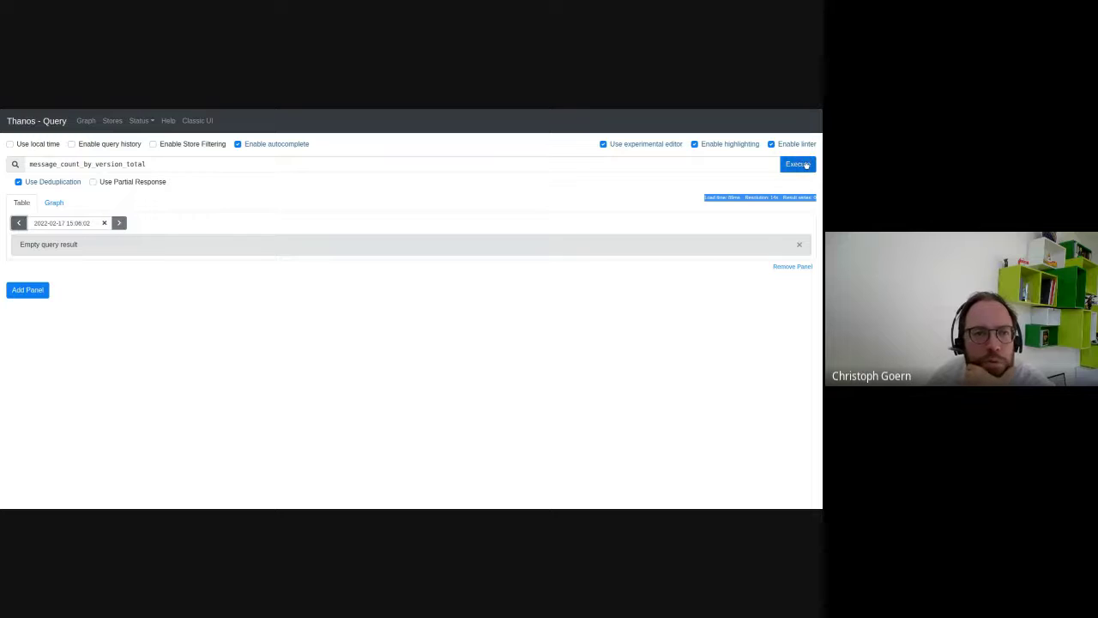
click(120, 223)
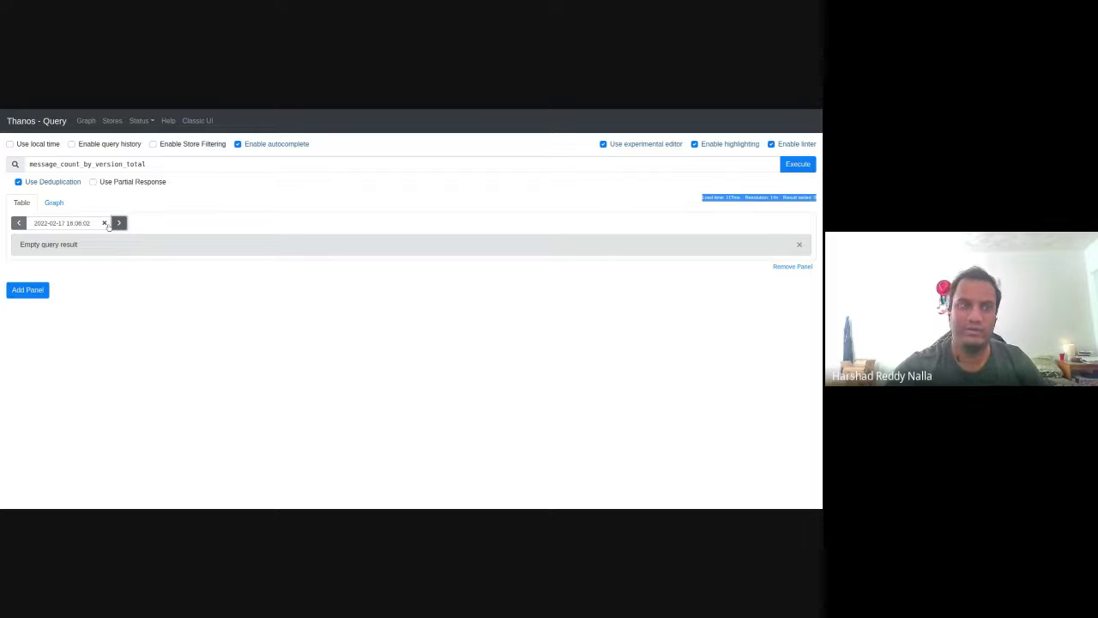
click(103, 223)
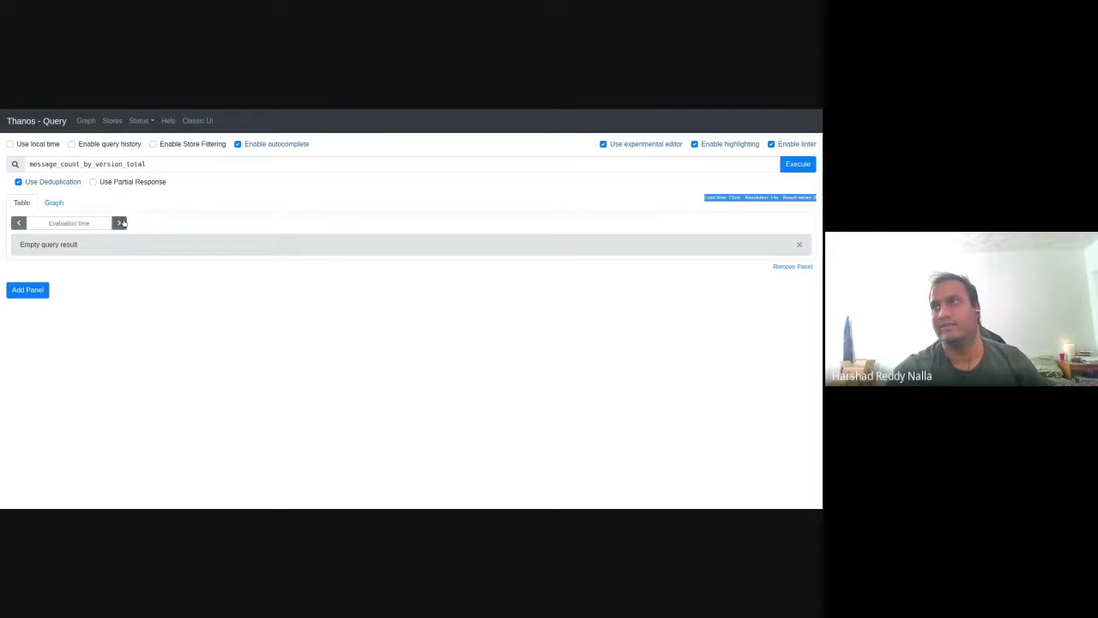
click(120, 223)
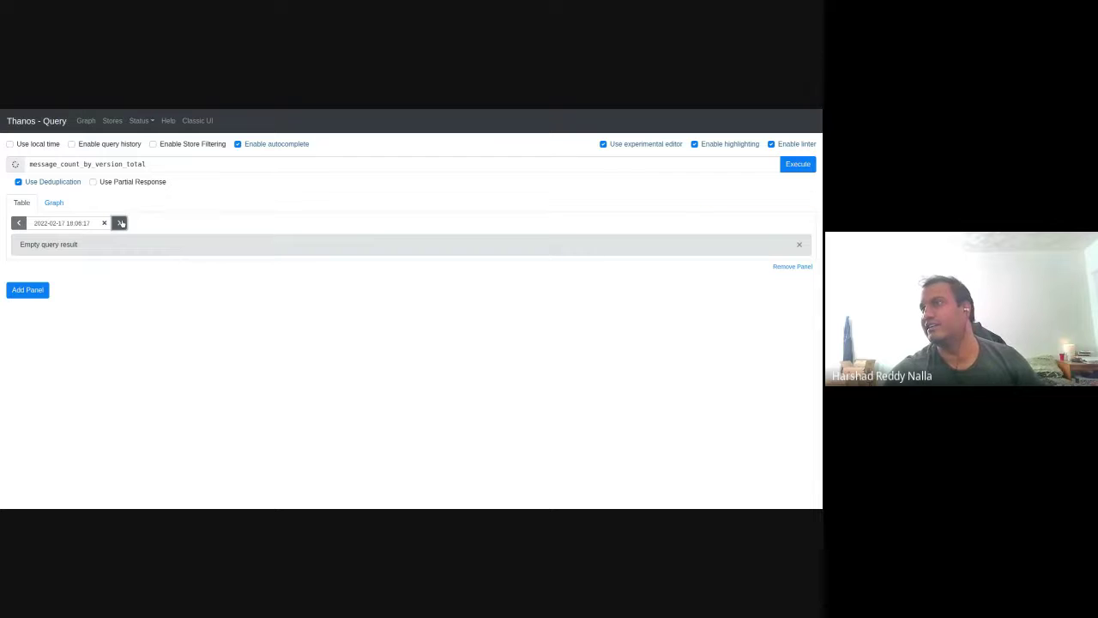
click(20, 223)
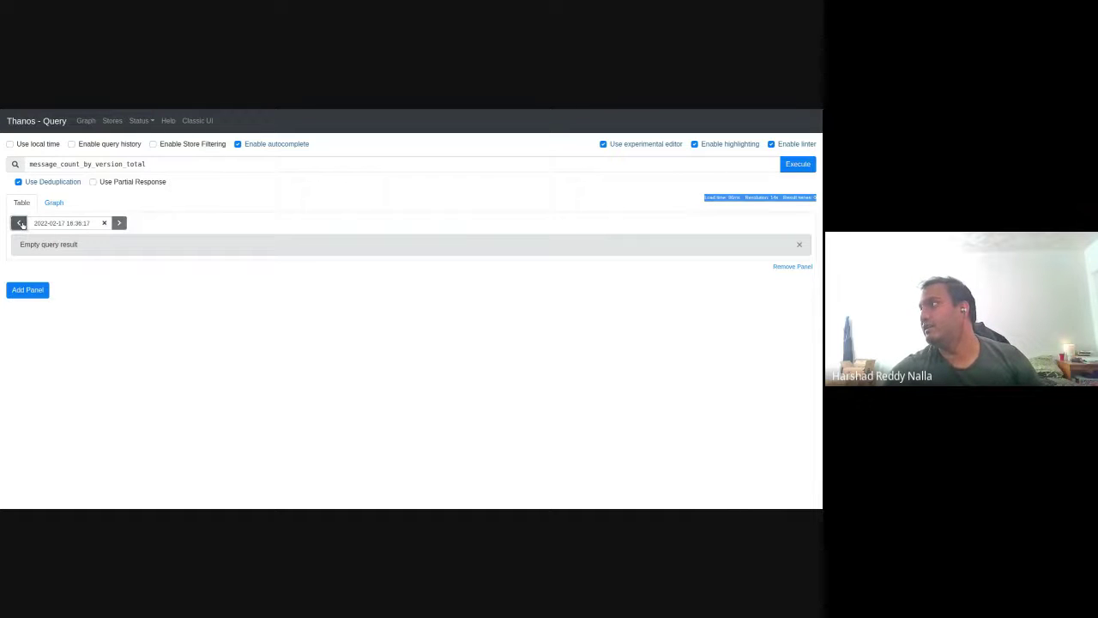
click(20, 223)
click(20, 223)
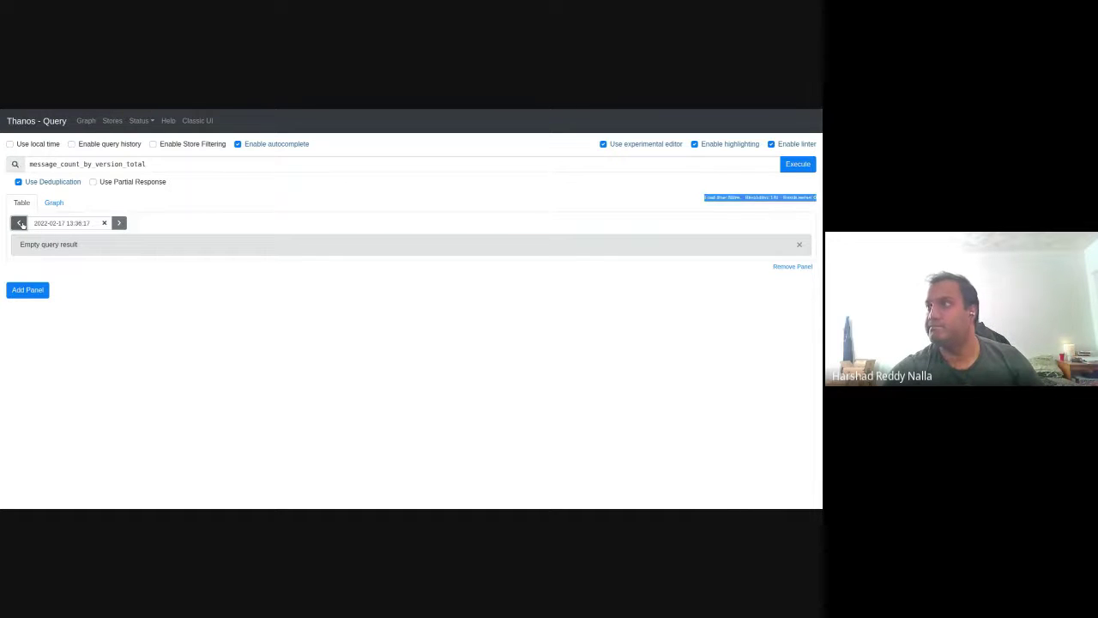
click(20, 224)
click(19, 223)
click(19, 223)
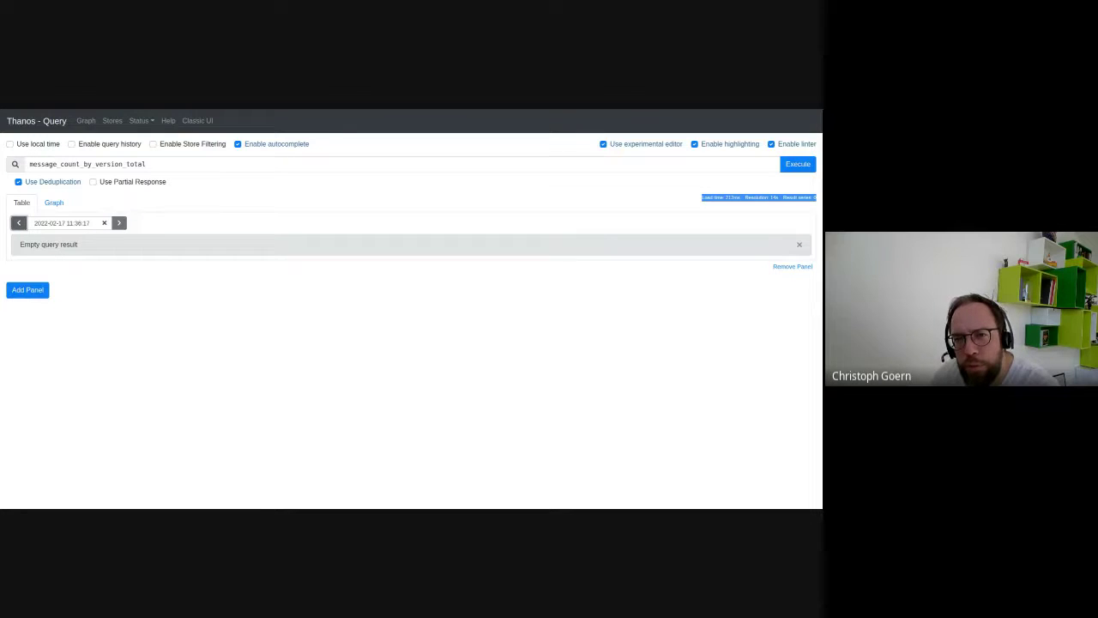
click(19, 223)
click(19, 223)
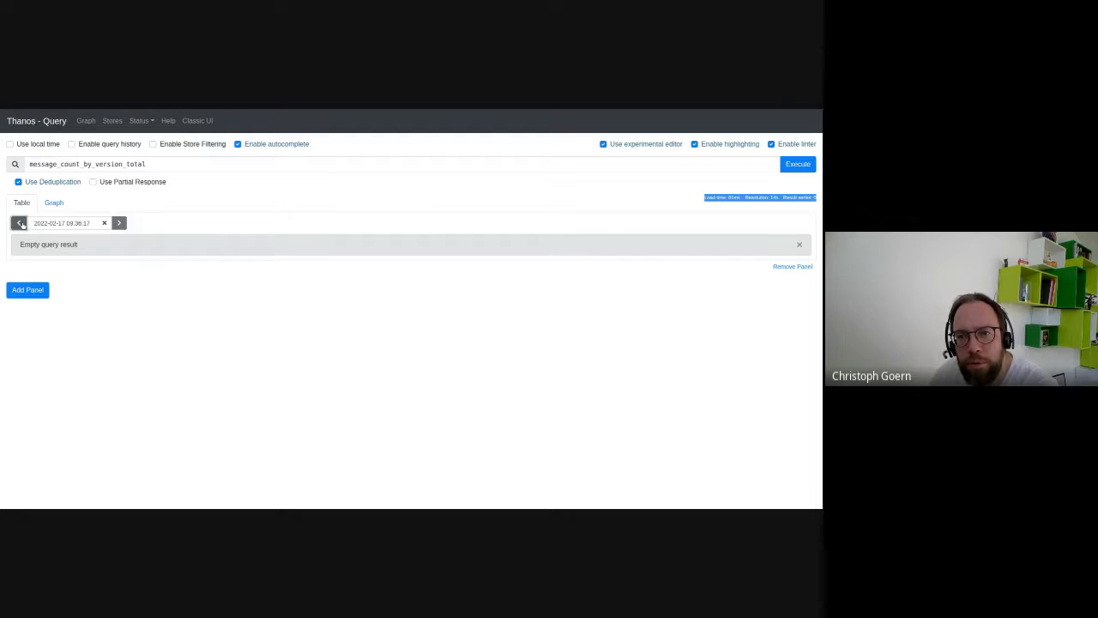
click(19, 223)
click(20, 223)
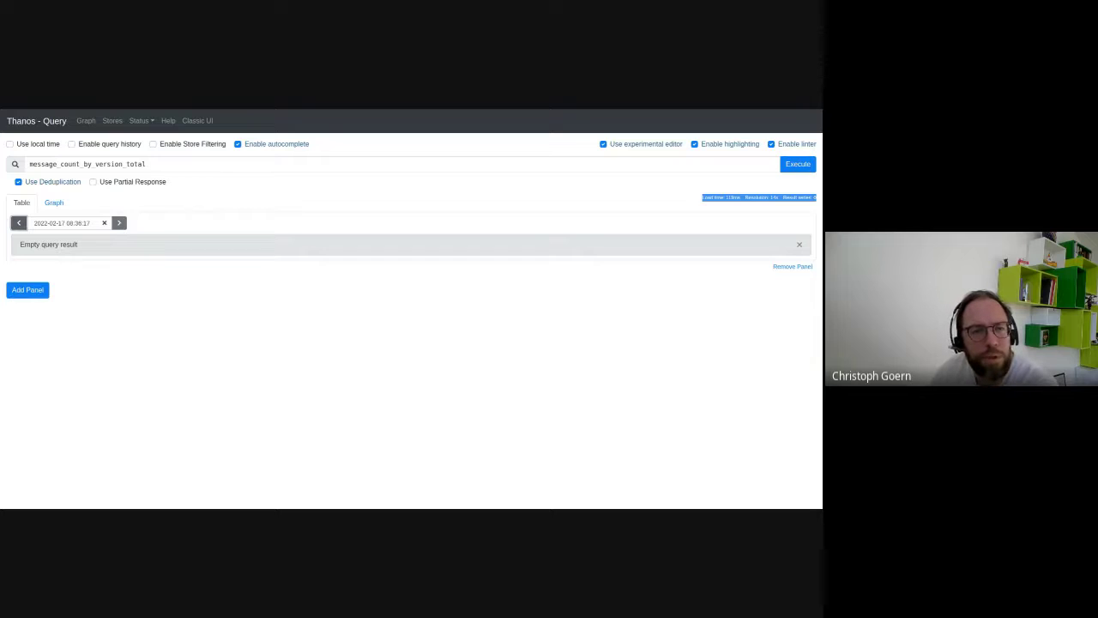
click(20, 223)
click(20, 223)
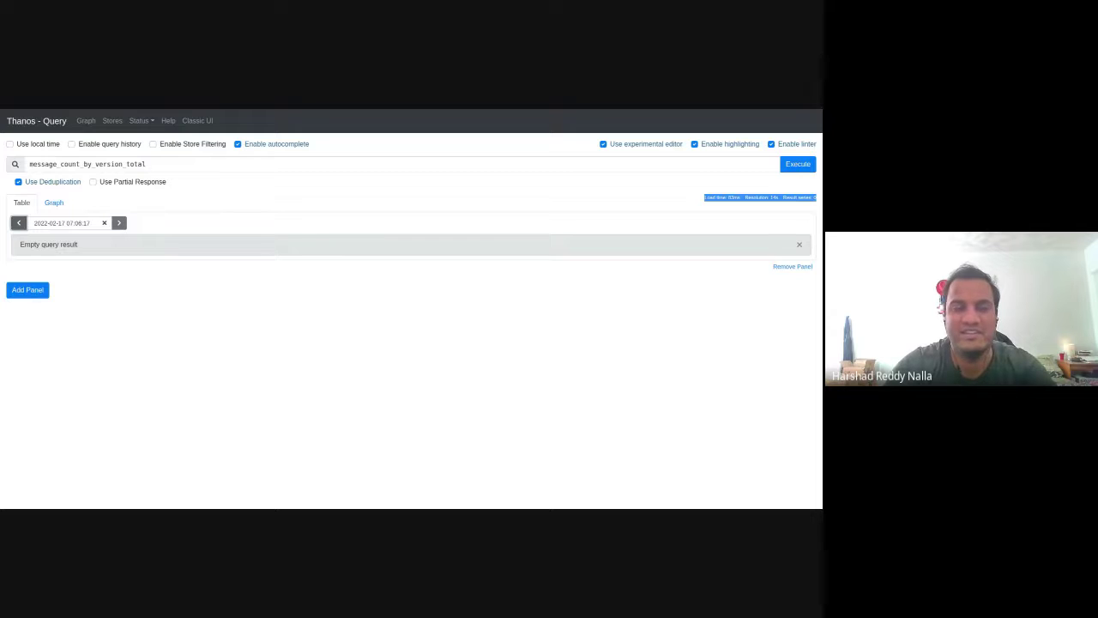
Check the query for February 16, 2022, and set the evaluation date to February 15 at 07:06:17.
click(65, 223)
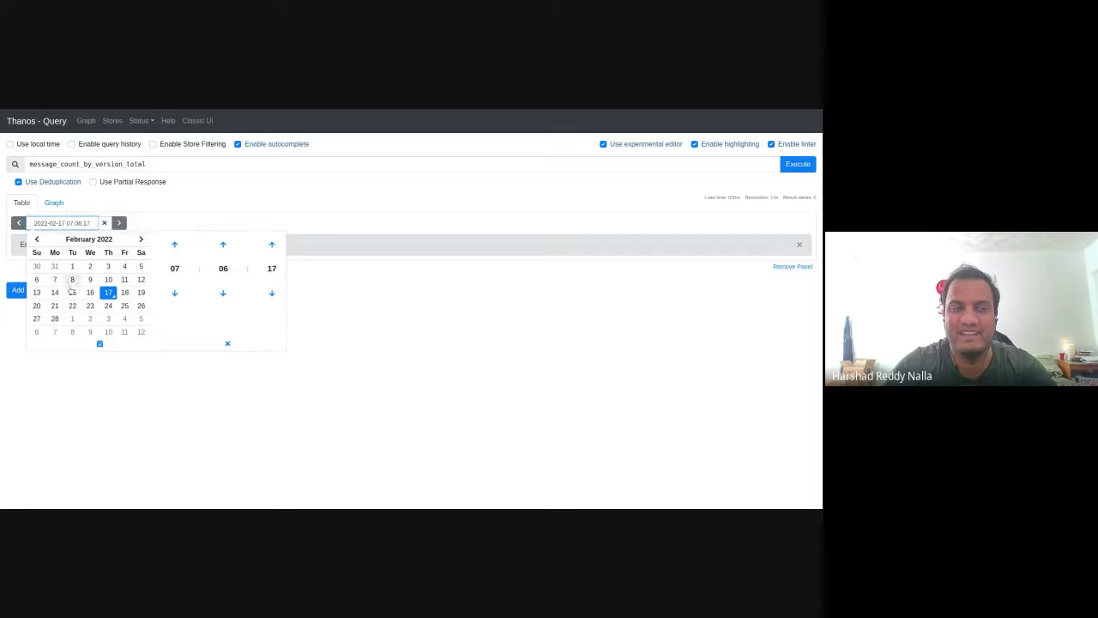
click(89, 293)
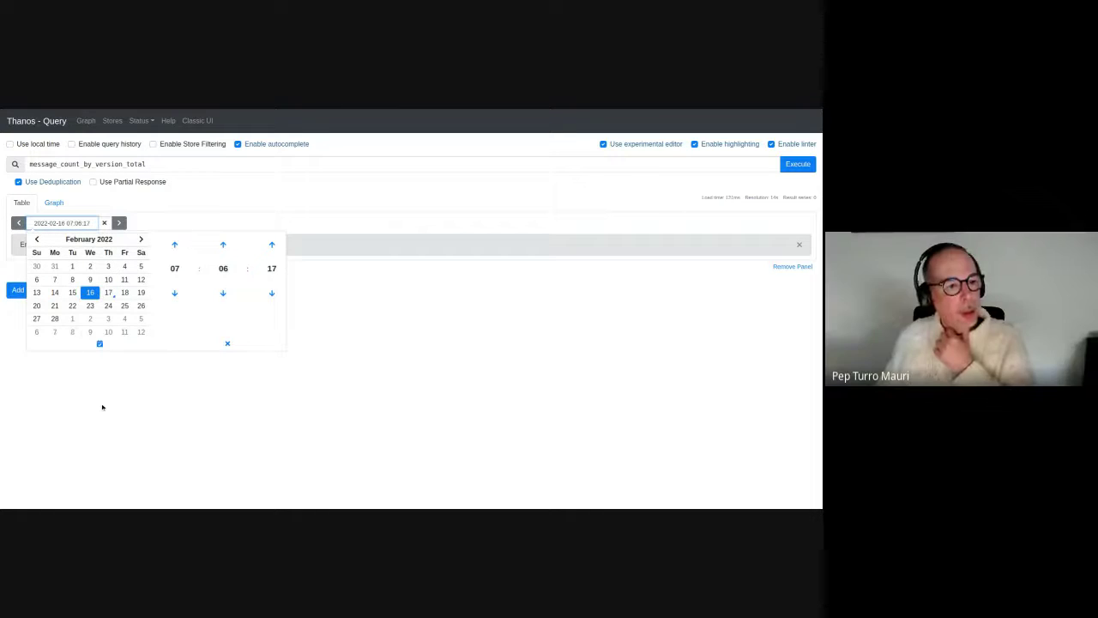
click(100, 343)
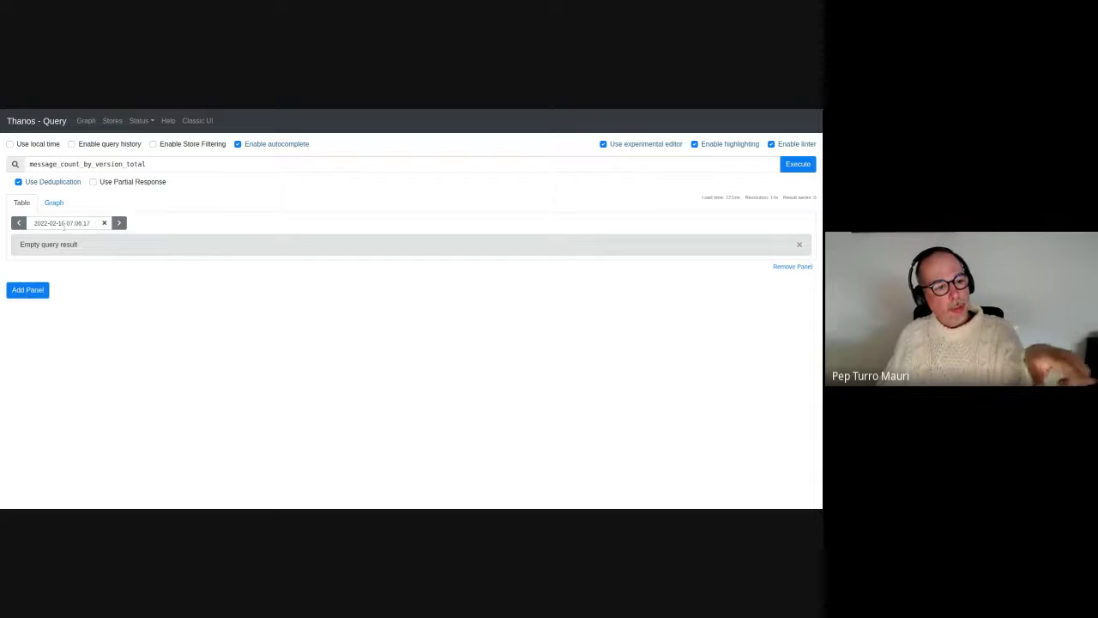
click(65, 223)
click(72, 292)
click(59, 395)
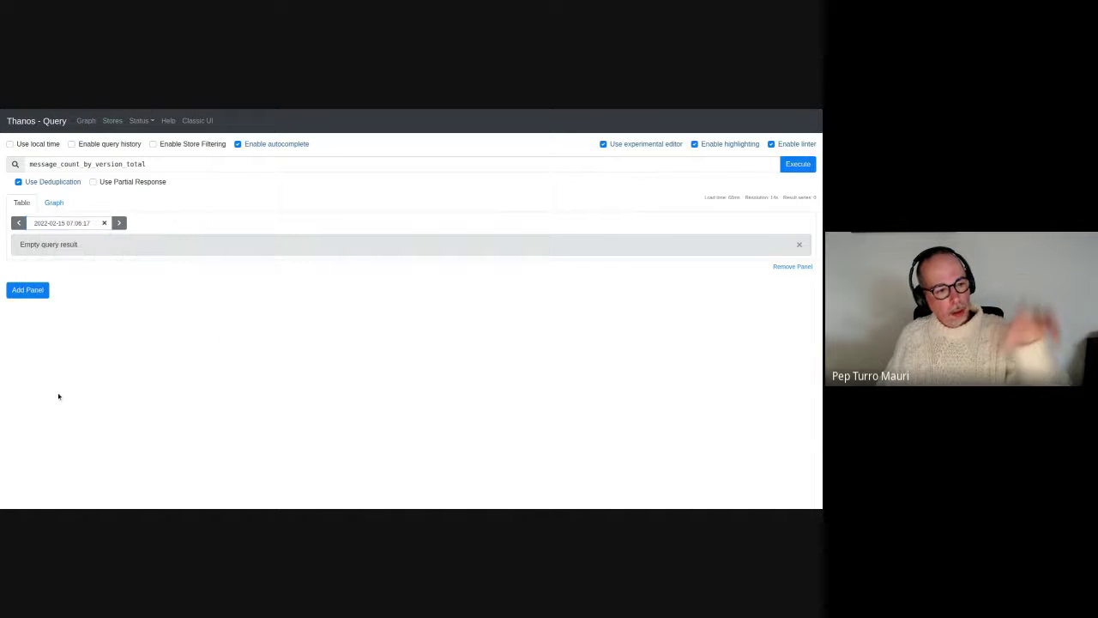
Show the query as a graph and widen its time range to 2w.
click(57, 203)
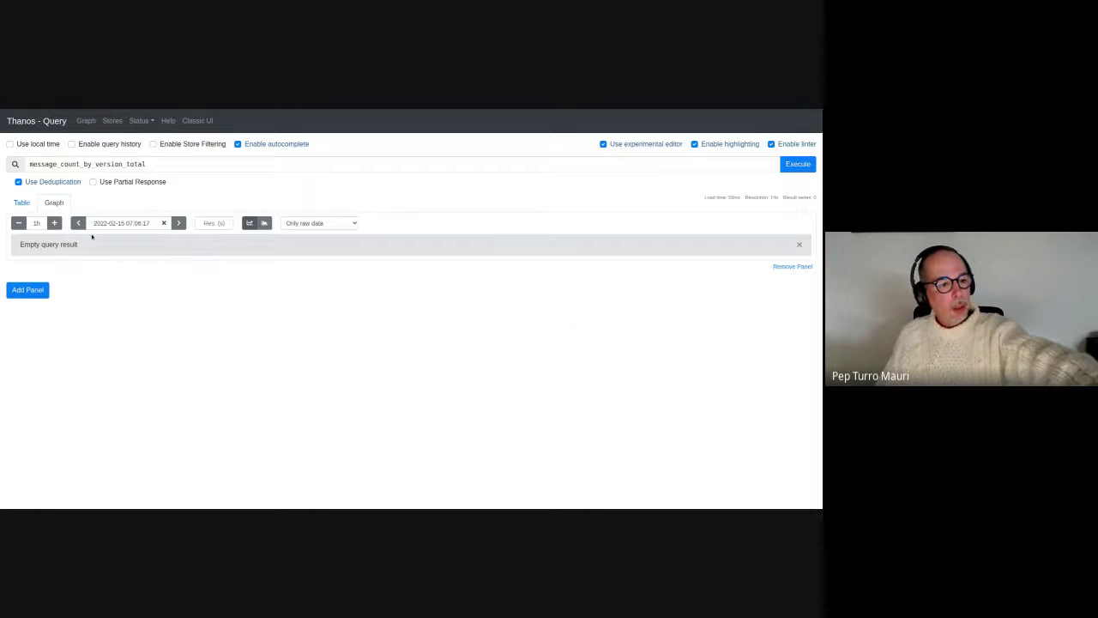
click(56, 223)
click(56, 223)
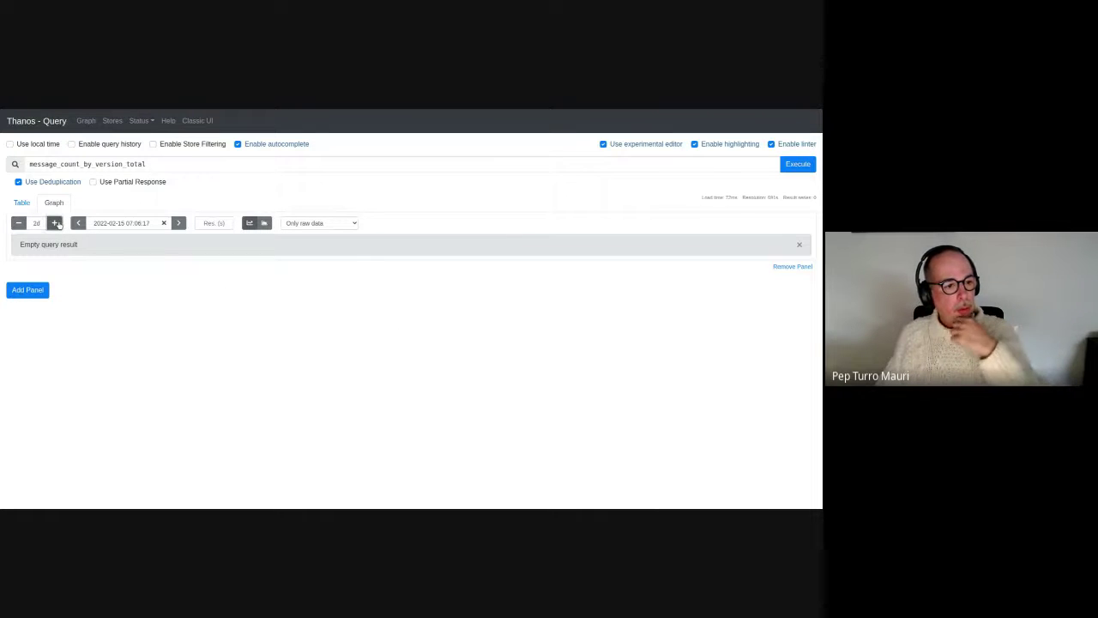
click(55, 223)
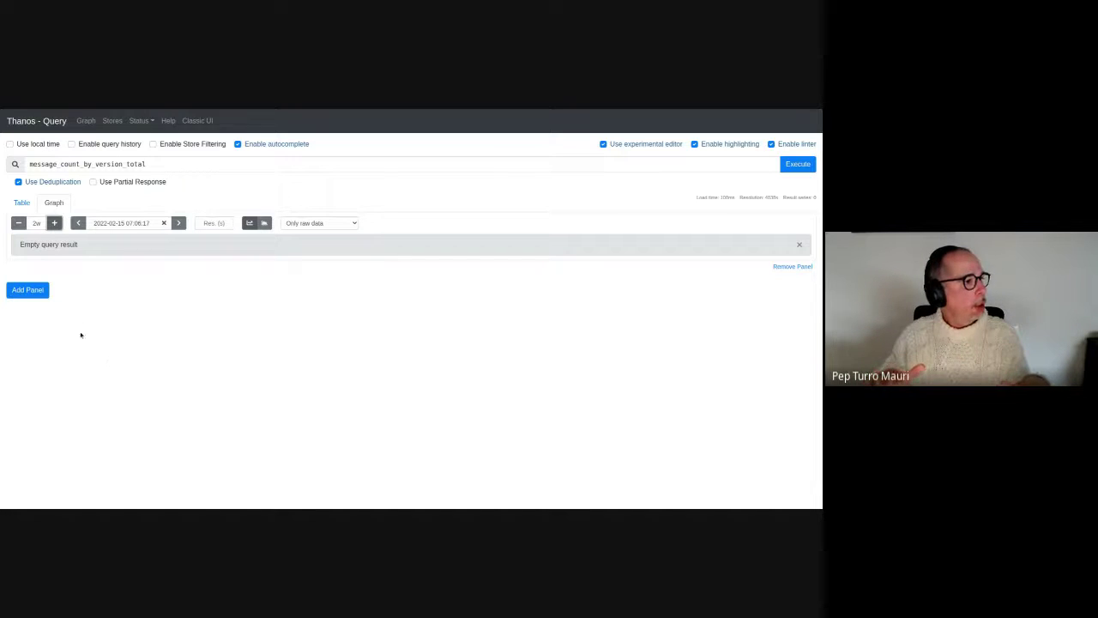
click(19, 223)
click(19, 223)
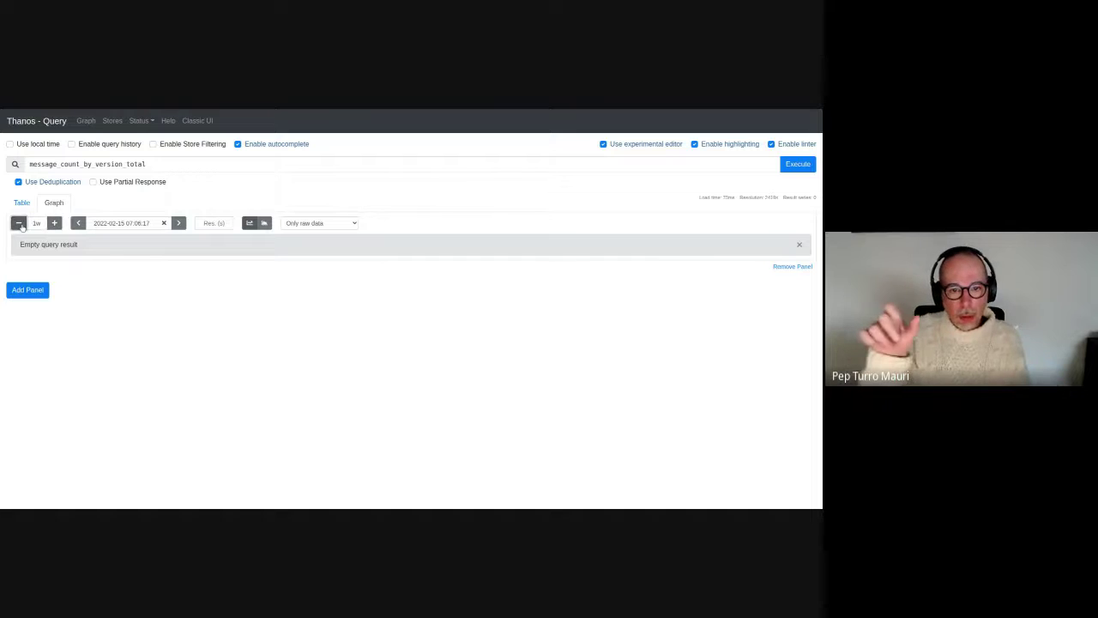
click(77, 225)
click(76, 225)
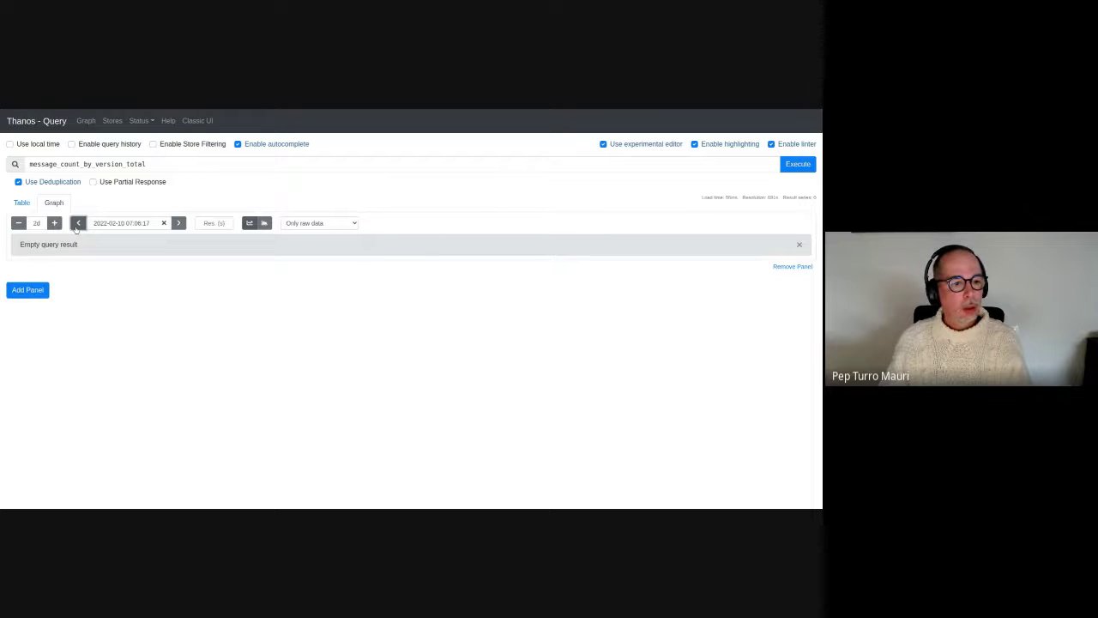
click(77, 225)
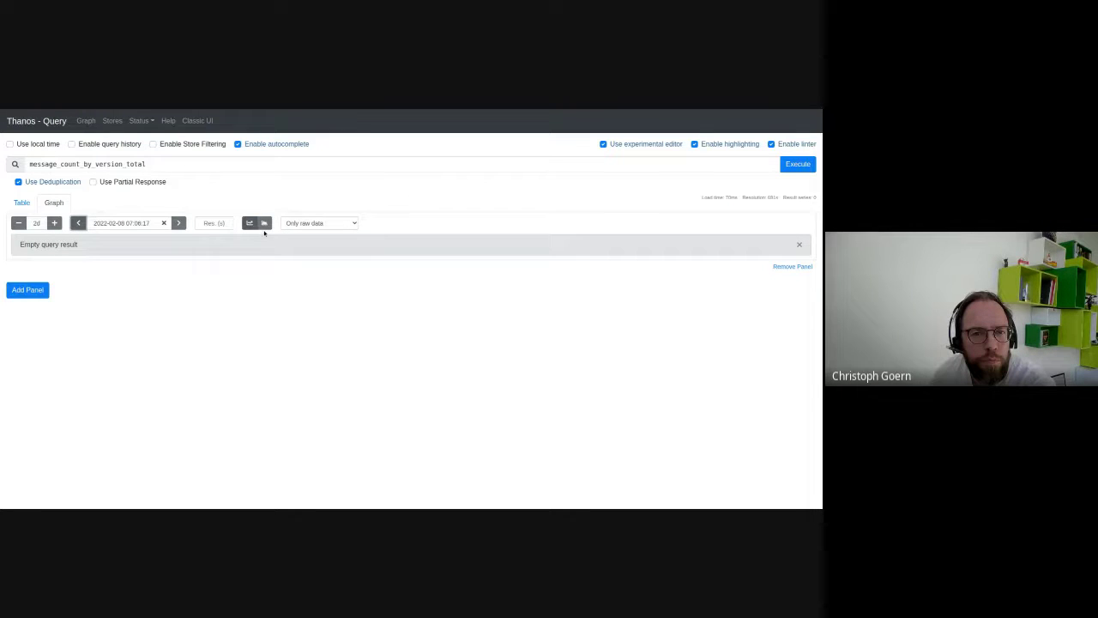
click(354, 224)
click(313, 234)
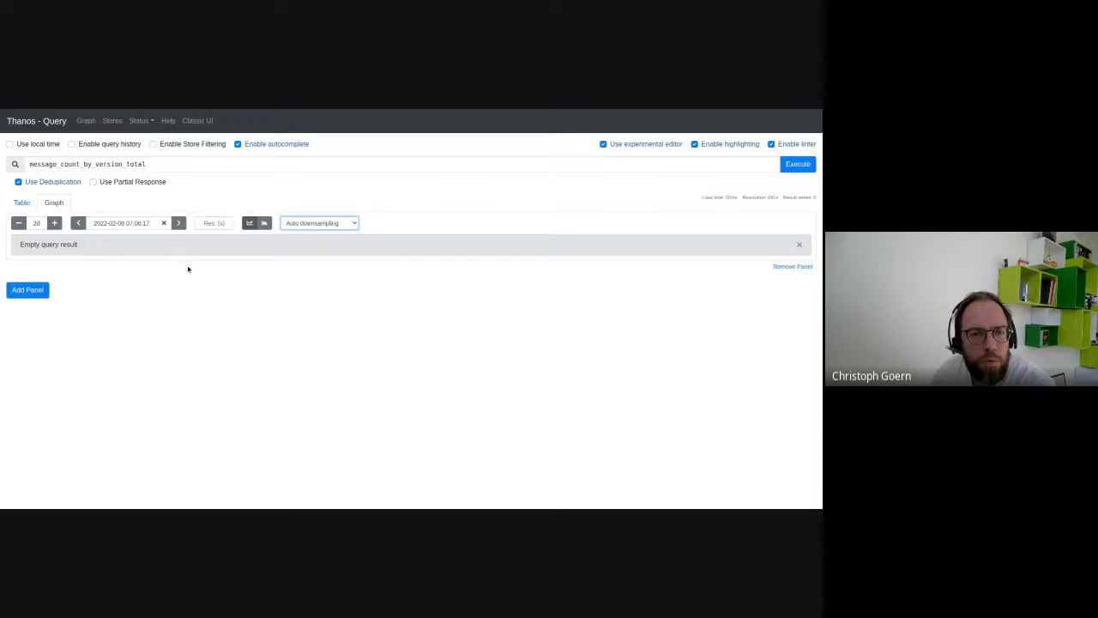
click(78, 223)
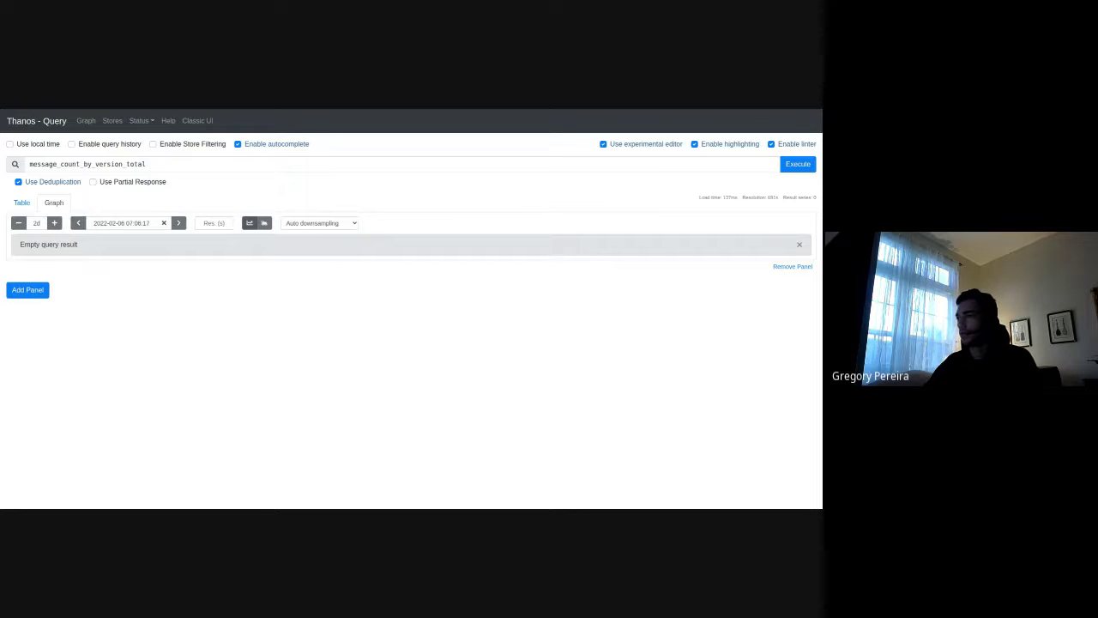
Clear the query expression, enter message_count_by_version_total again from the autocomplete suggestions, and rerun the query.
triple_click(190, 167)
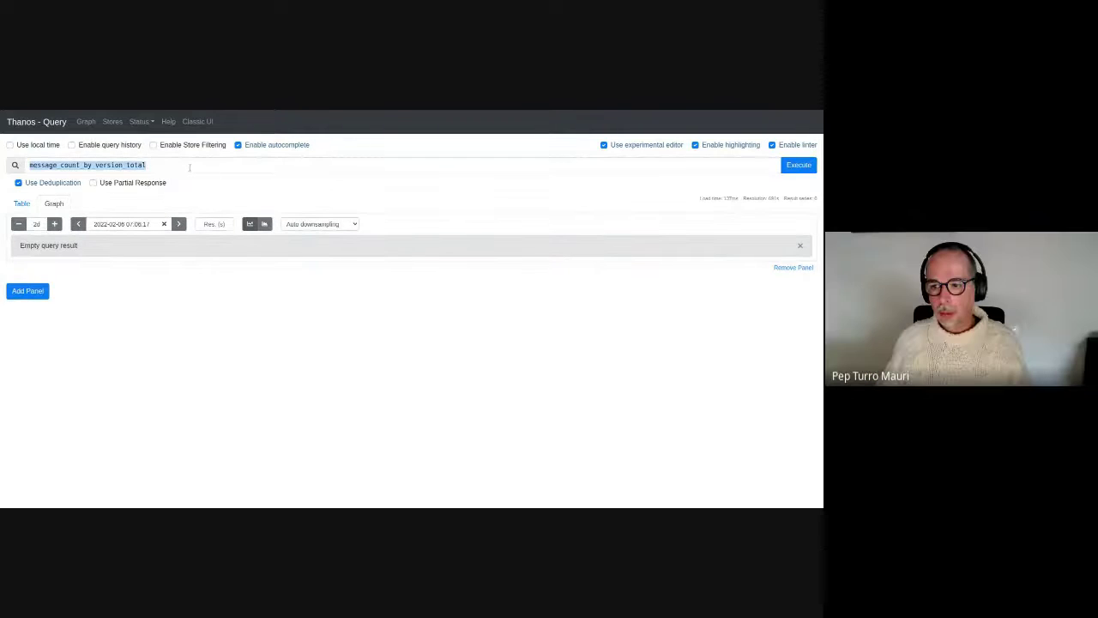
click(190, 167)
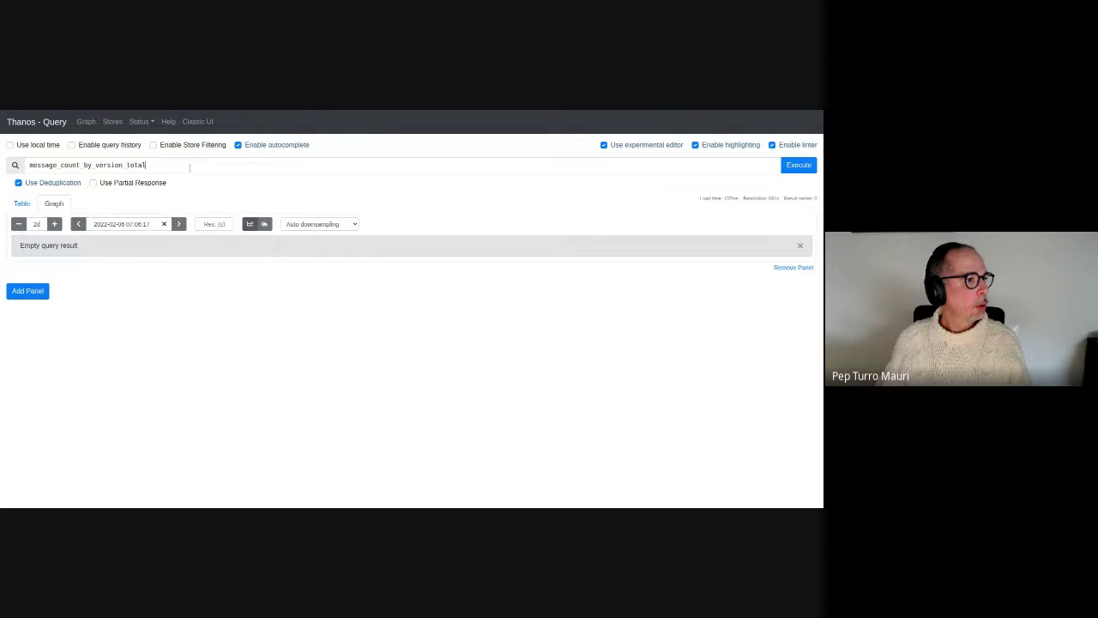
triple_click(190, 167)
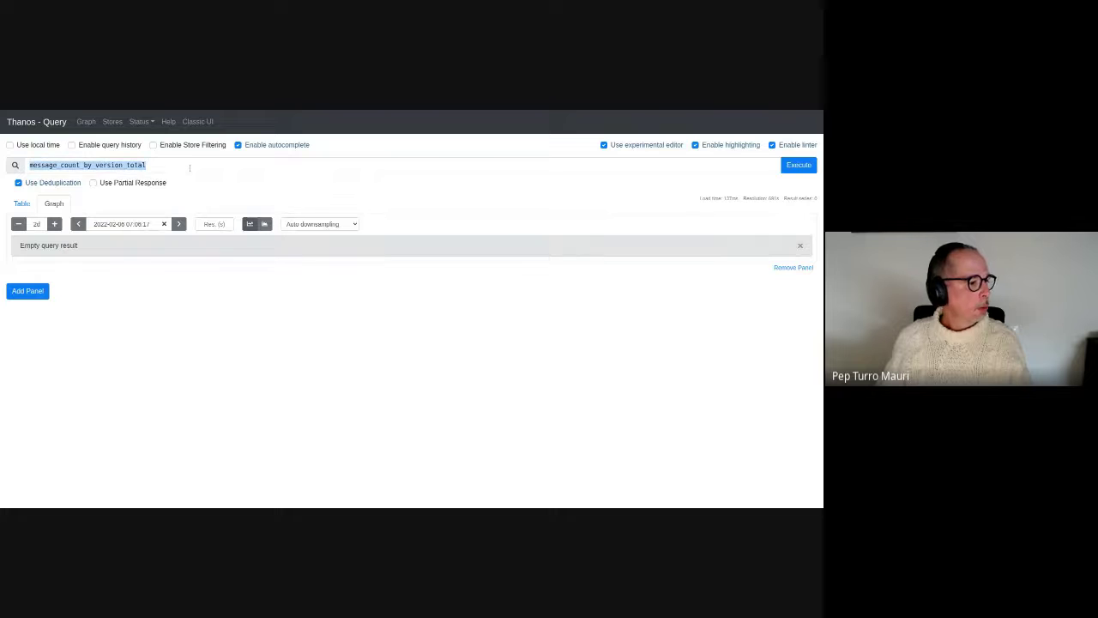
key(BackSpace)
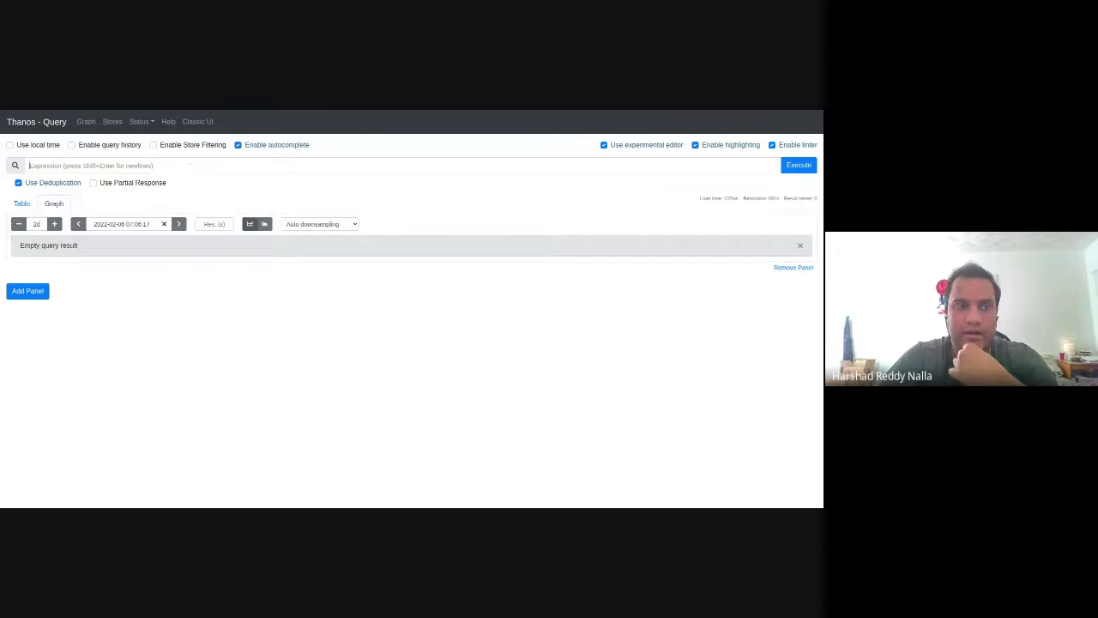
text(mess)
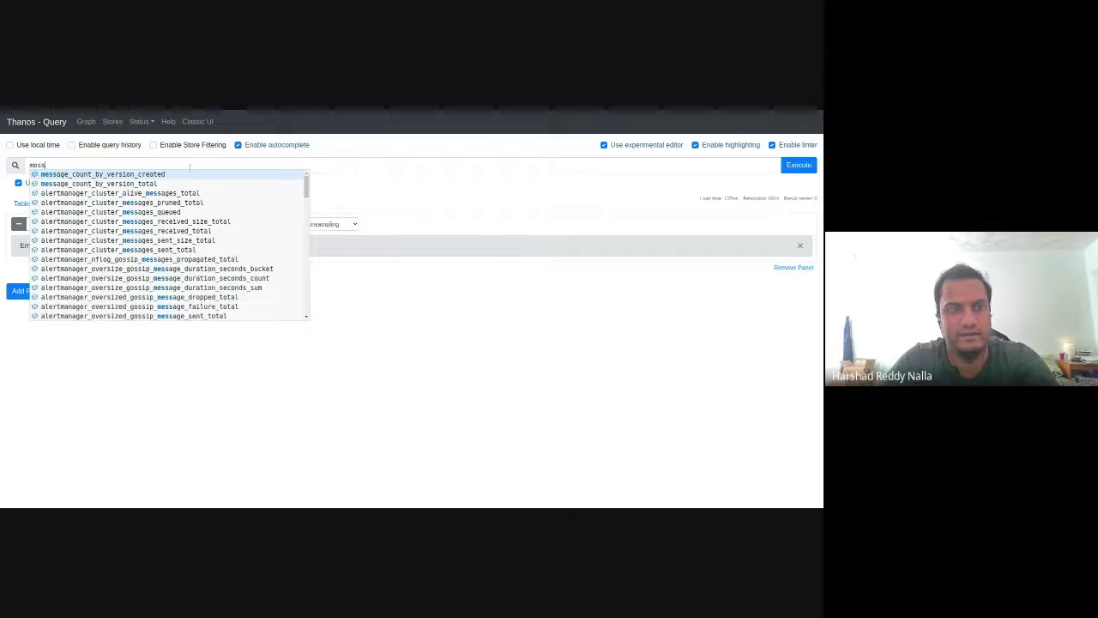
key(Down)
key(Return)
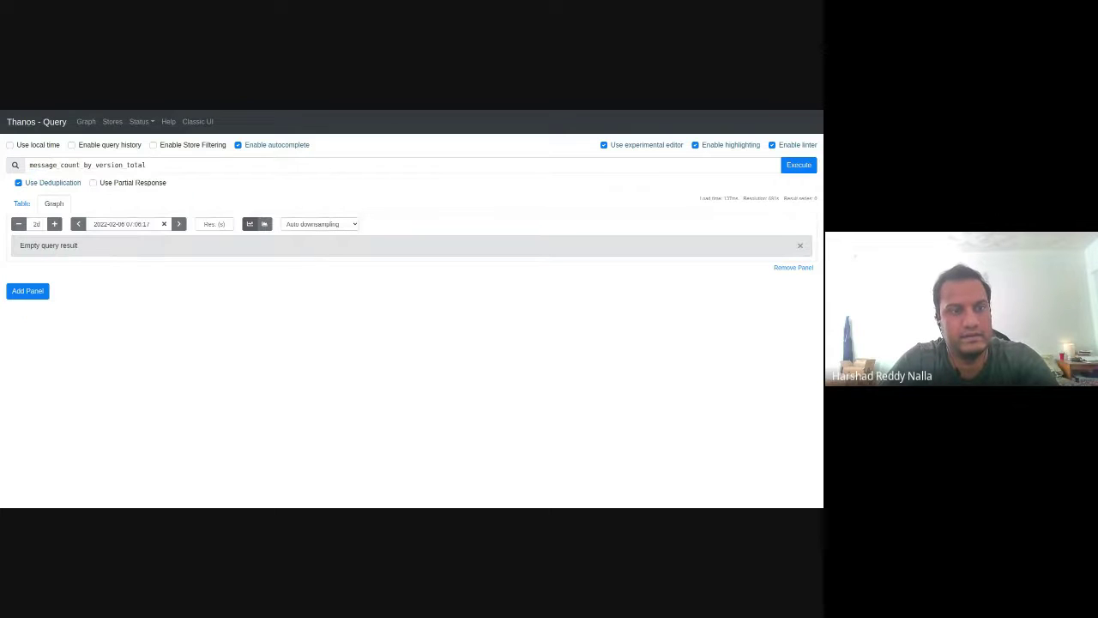
key(Return)
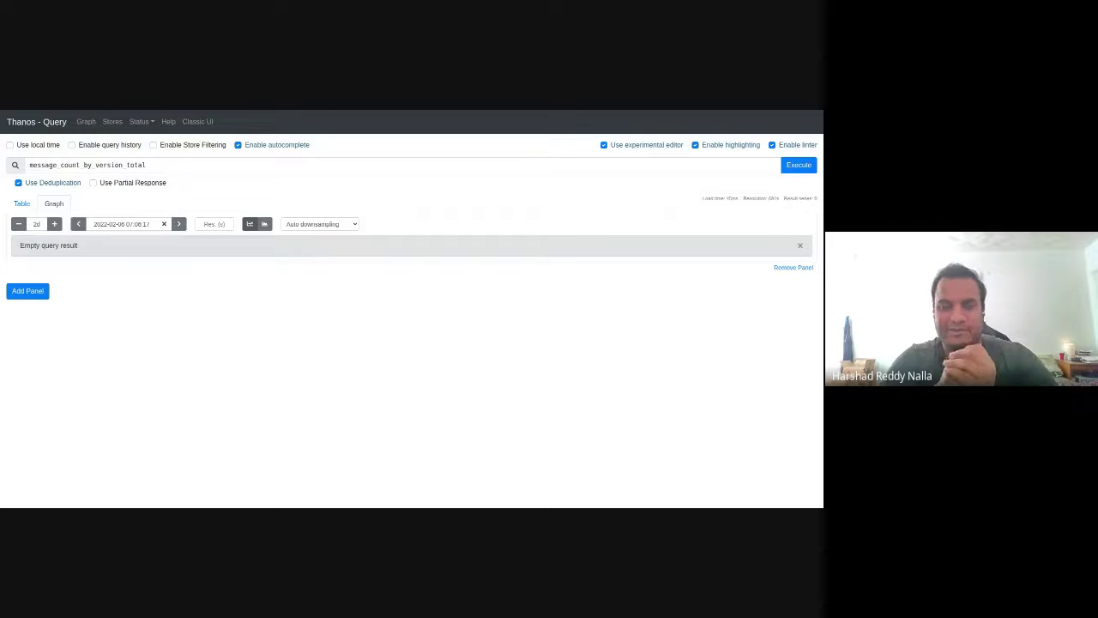
key(Return)
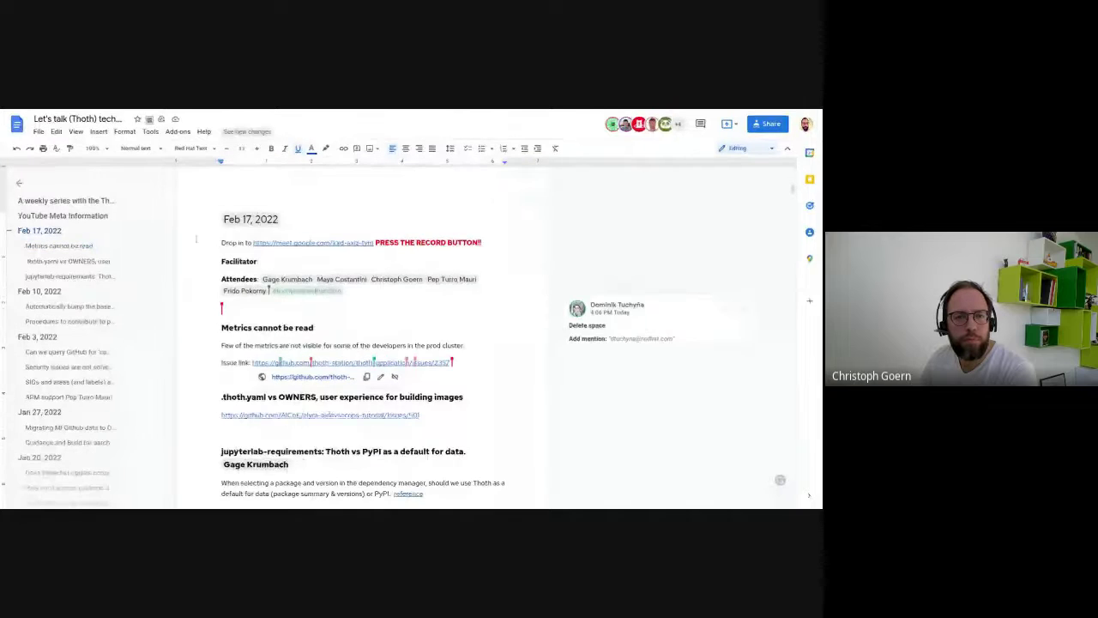
In the Google Docs meeting notes, add a "->" line with the responsible person's mention below the "Metrics cannot be read" issue link.
scroll(541, 325, down, 2)
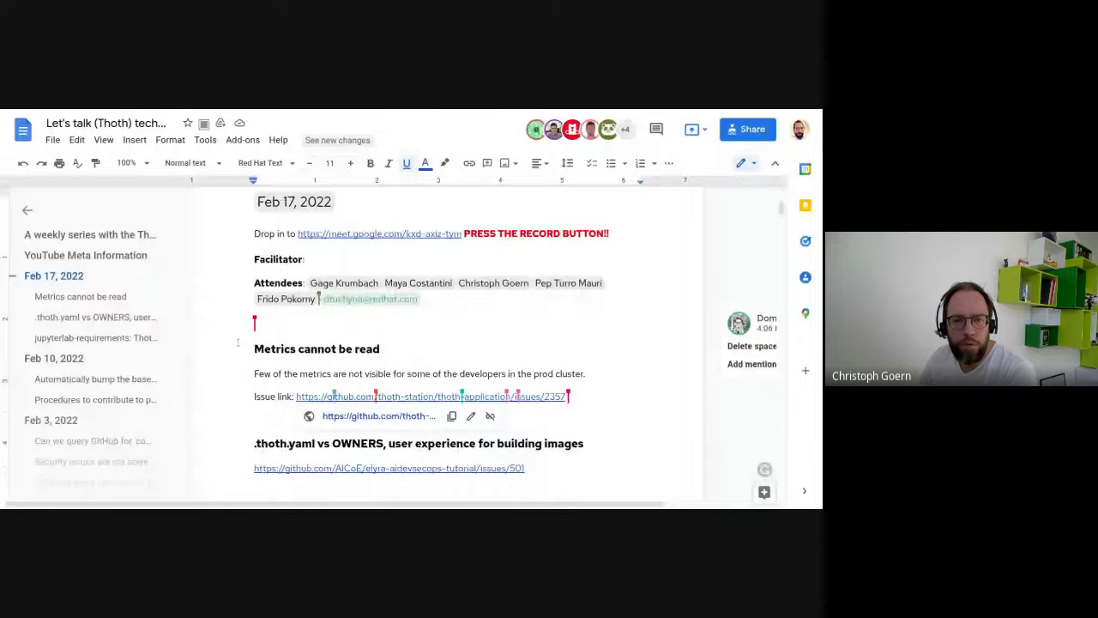
click(586, 294)
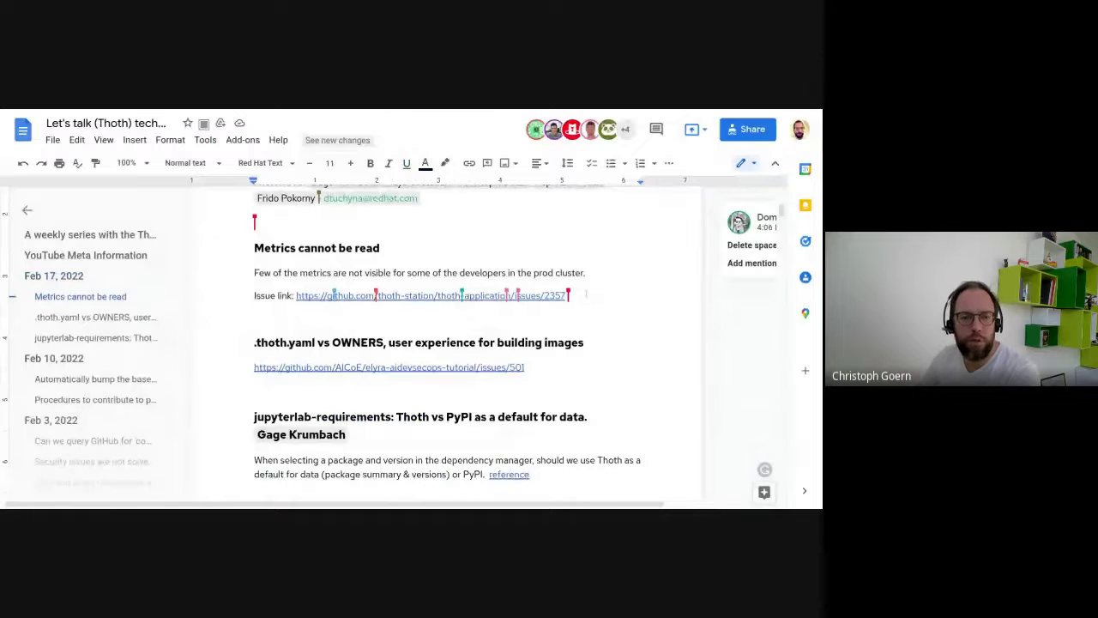
key(Return)
text(-> )
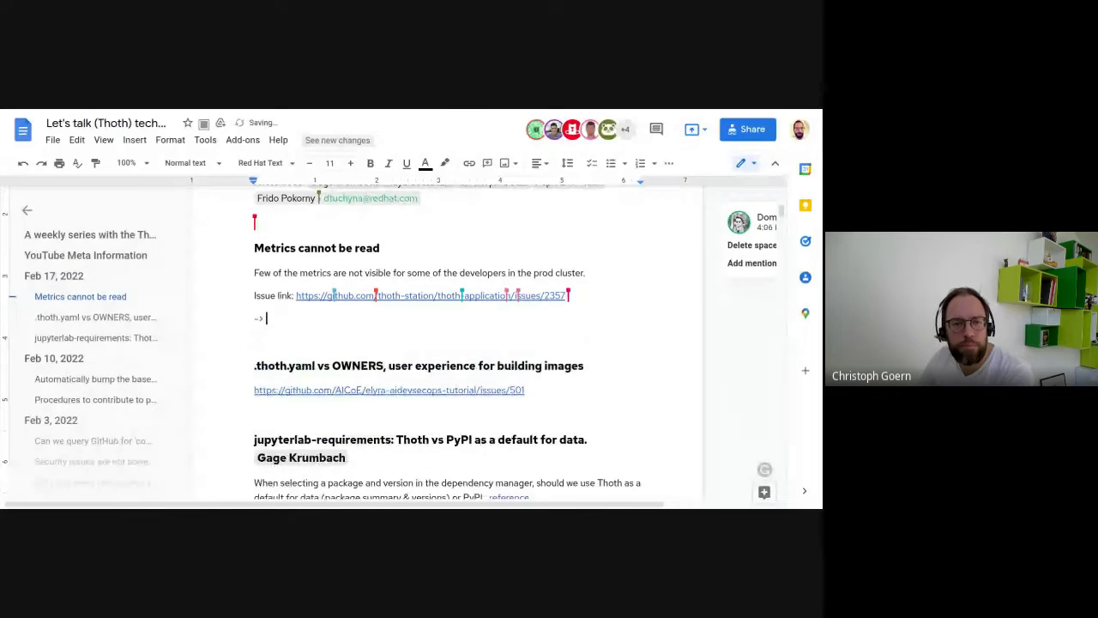
text(@har)
key(BackSpace)
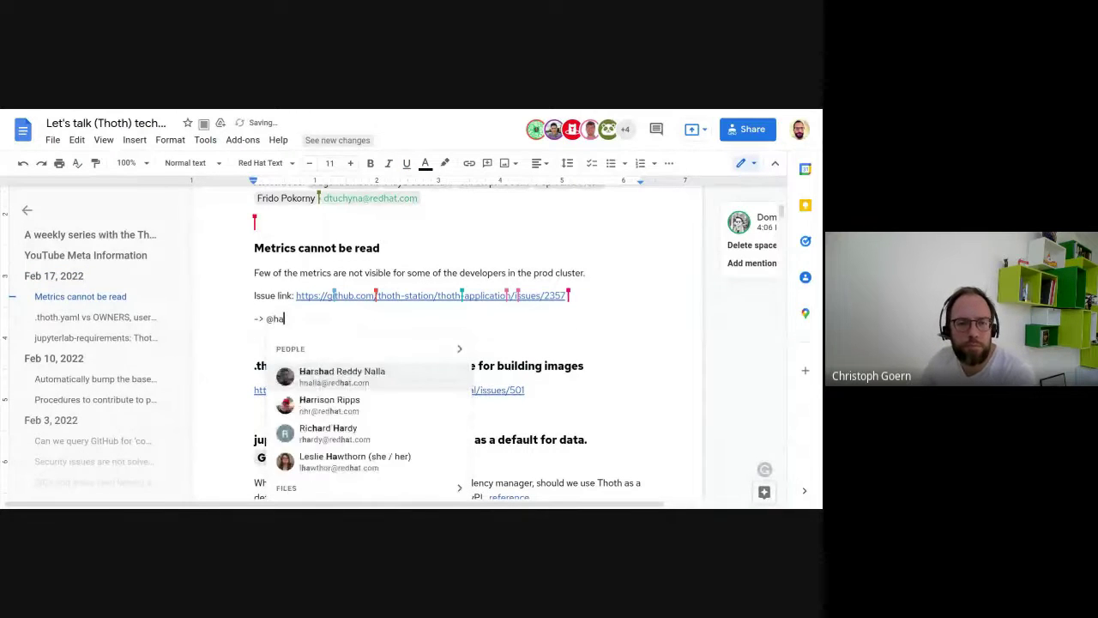
key(Return)
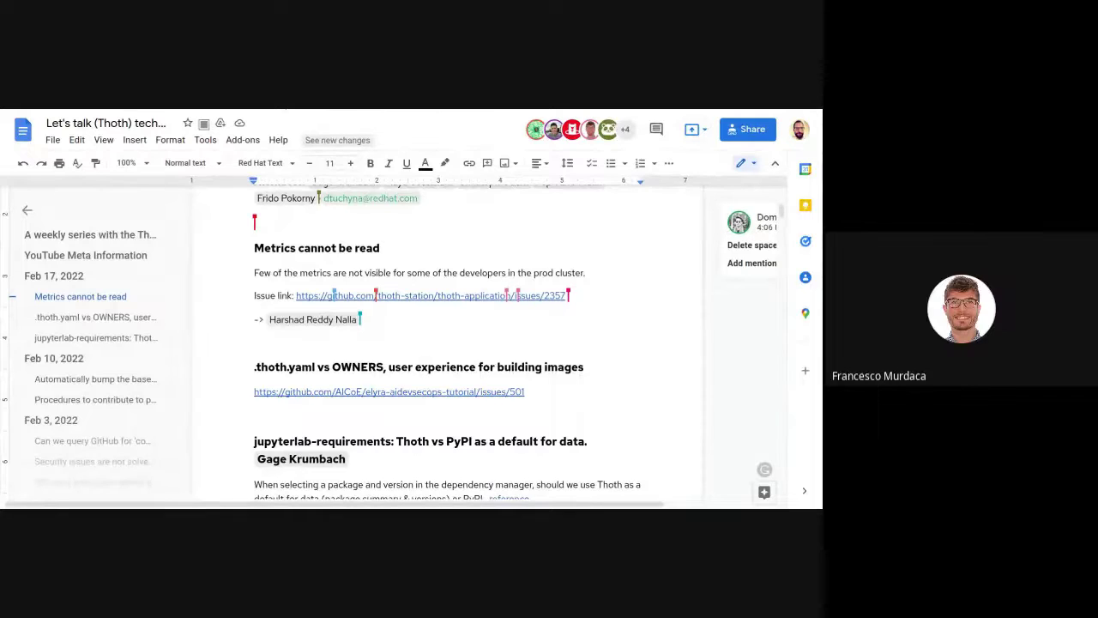
Accept the suggested edit that deletes a space and adds an attendee's mention to the Feb 17, 2022 notes.
click(749, 257)
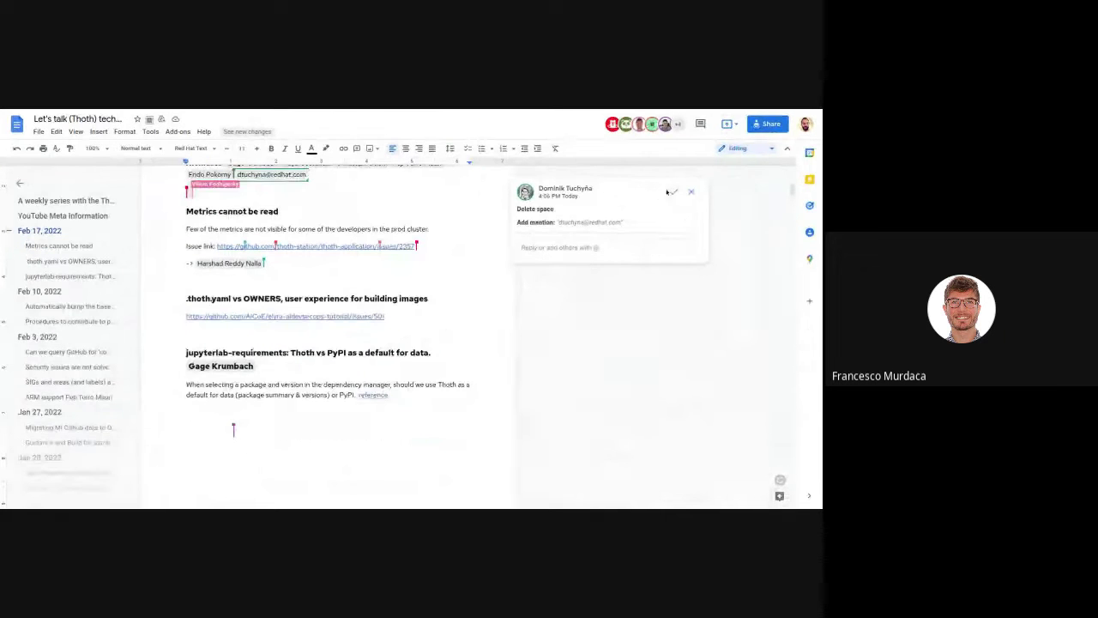
click(672, 192)
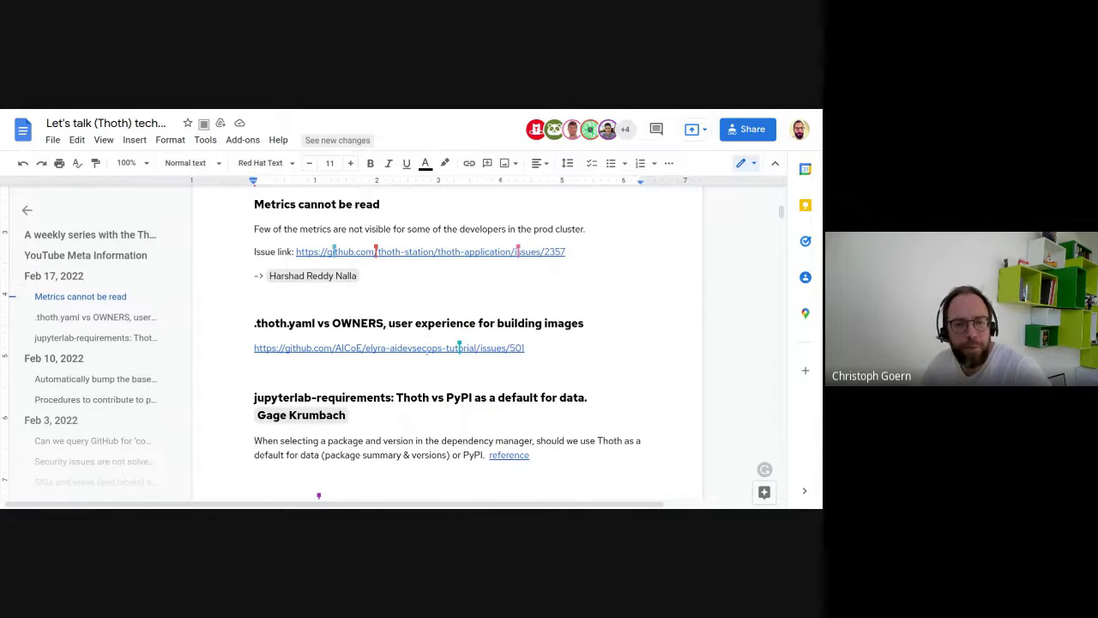
Open the elyra-aidevsecops-tutorial issue 501 link under the ".thoth.yaml vs OWNERS" topic, and dismiss its link preview.
click(419, 347)
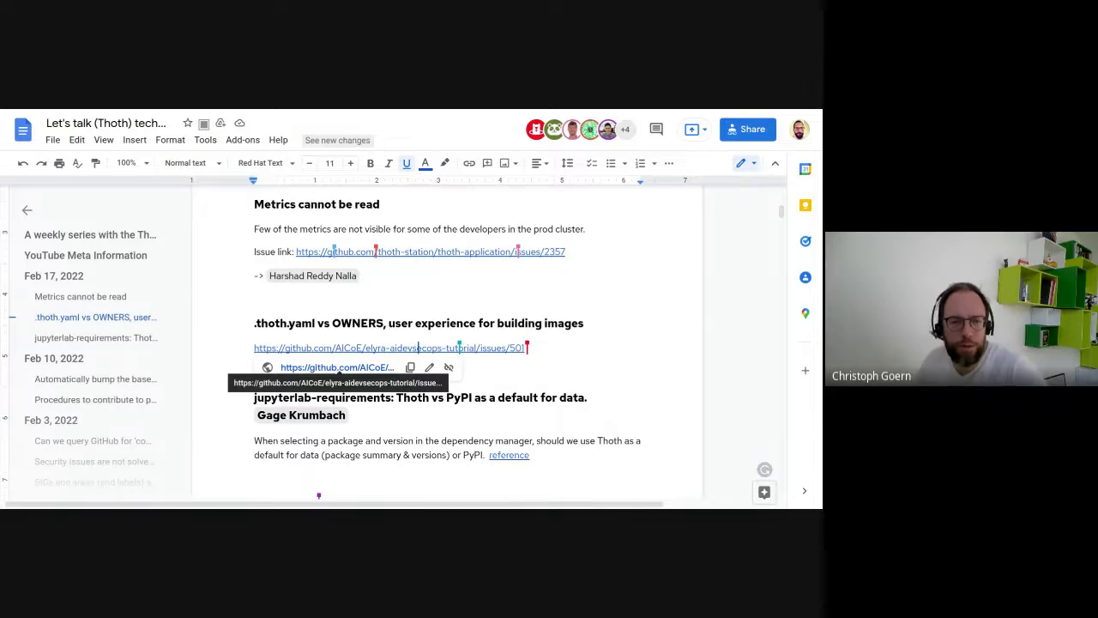
click(341, 373)
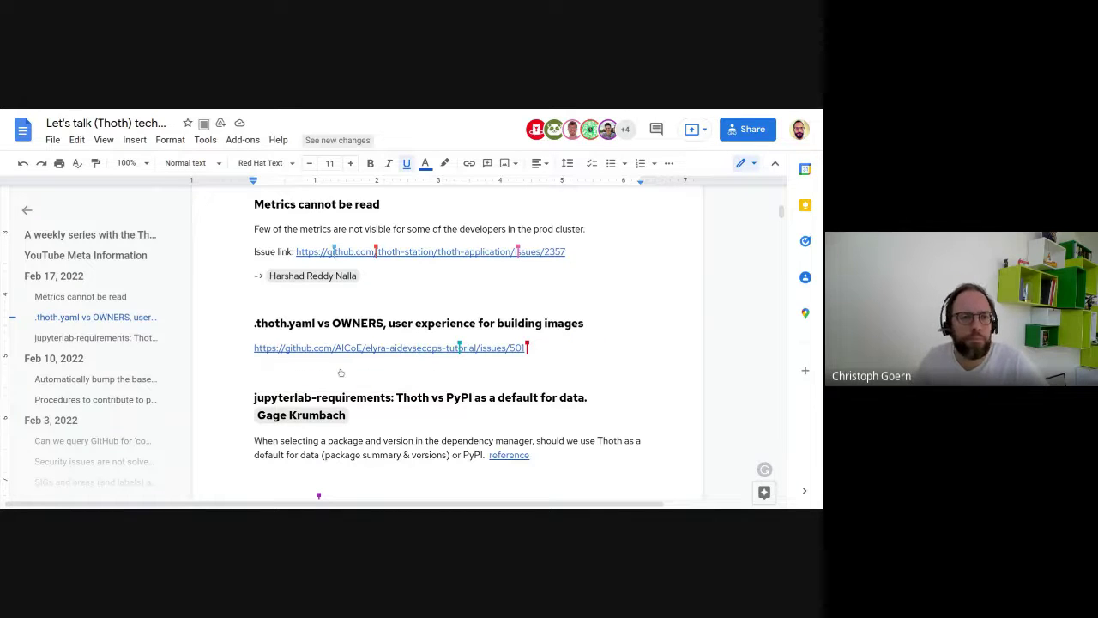
click(386, 347)
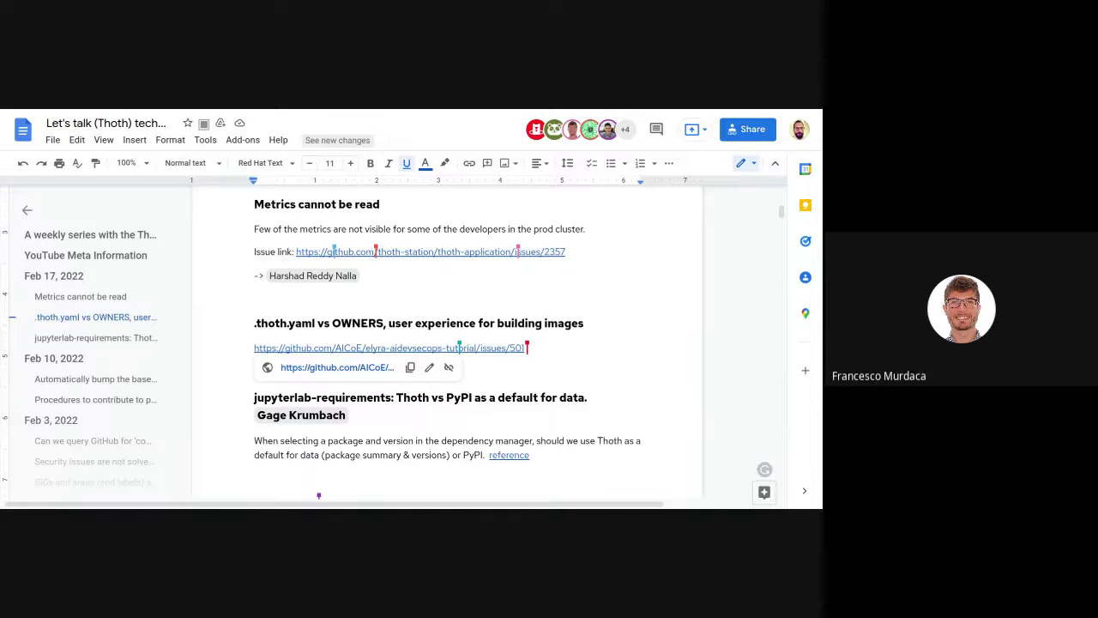
scroll(447, 349, up, 1)
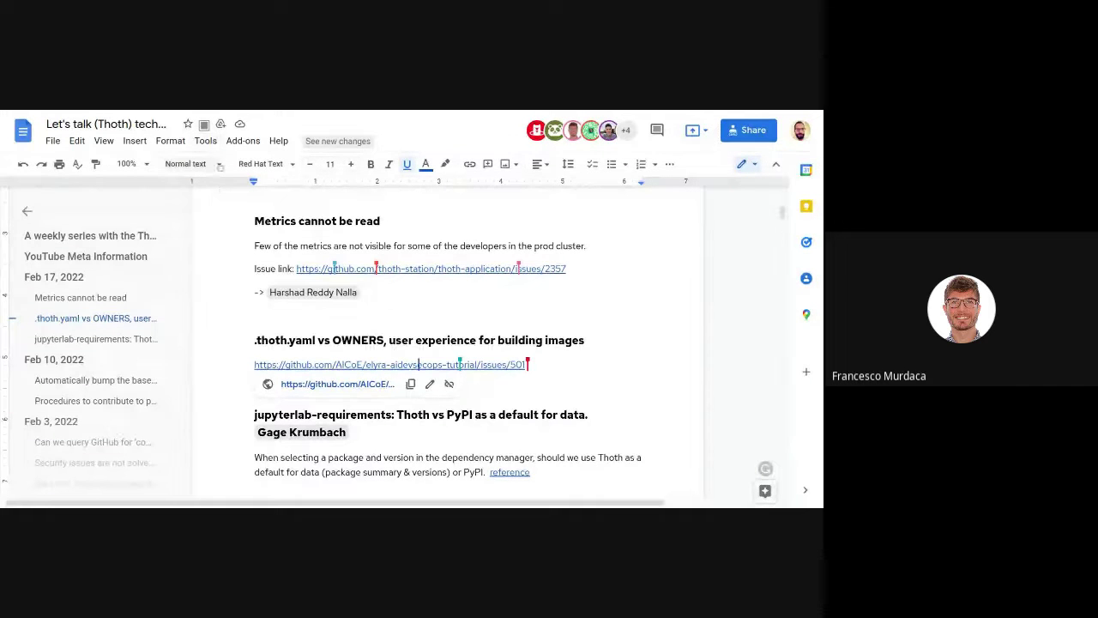
key(Escape)
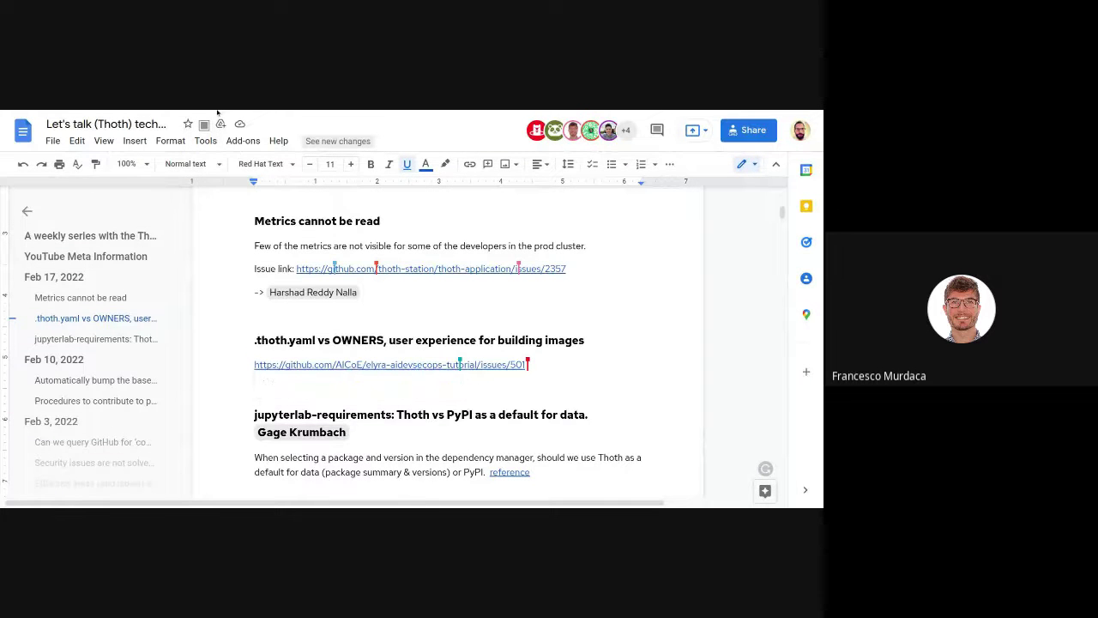